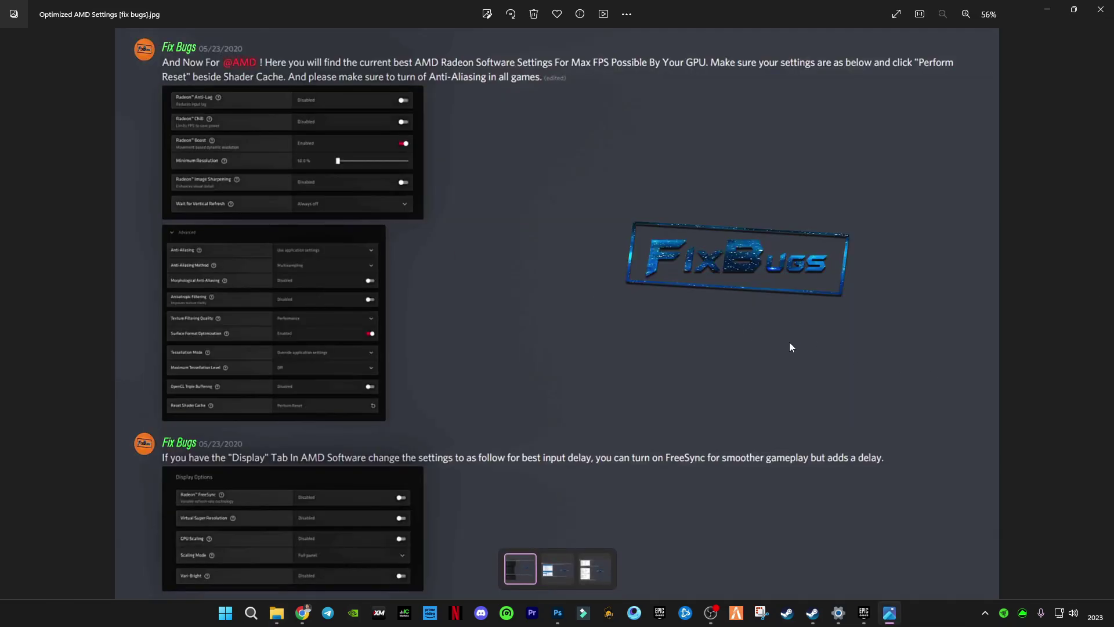
View the optimized Intel and NVIDIA settings images, and close the image viewer
key("Right")
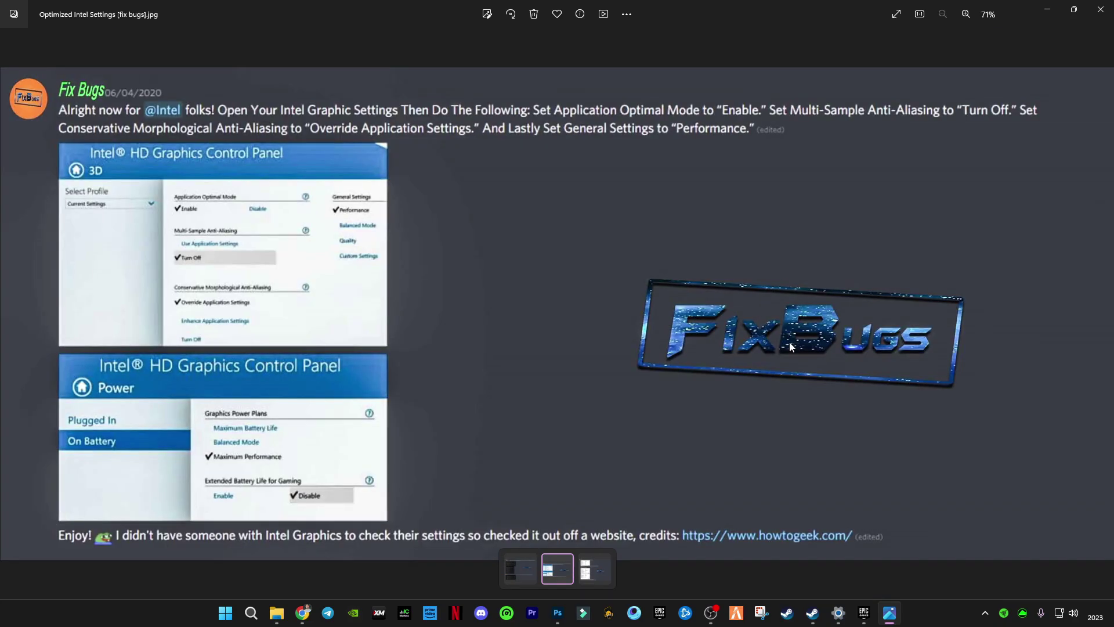
key("Right")
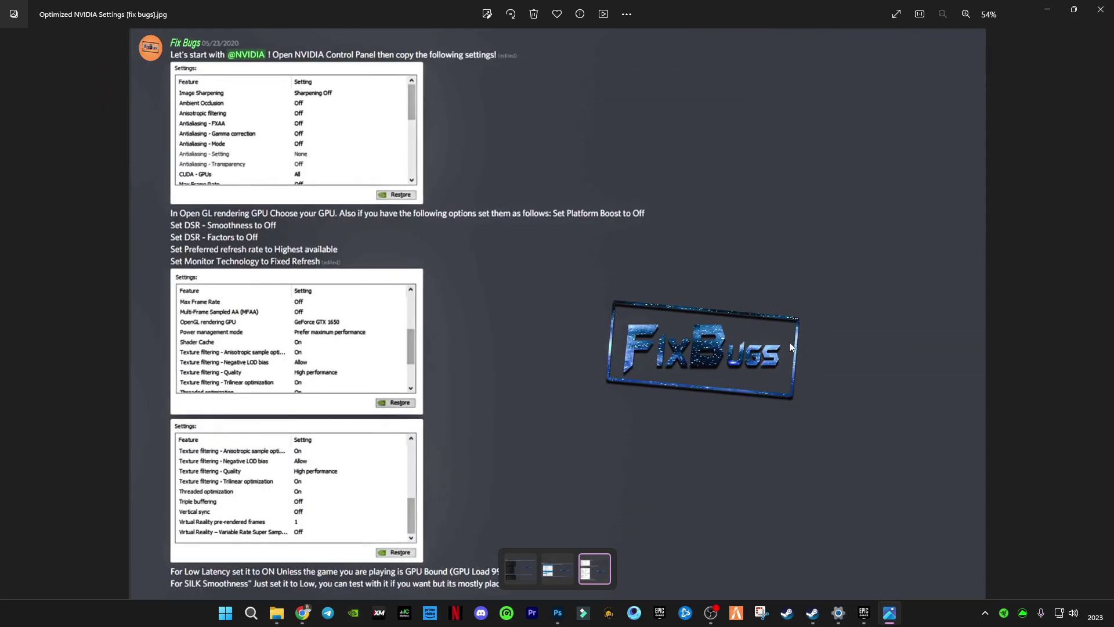
left_click(1101, 10)
right_click(626, 268)
mouse_move(680, 343)
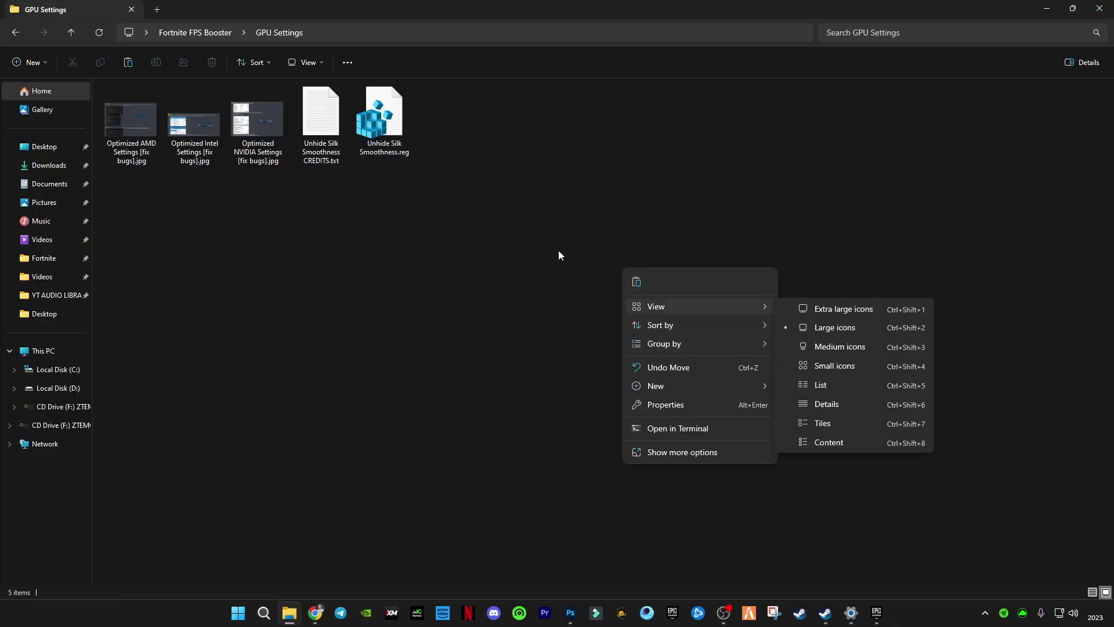
left_click(96, 80)
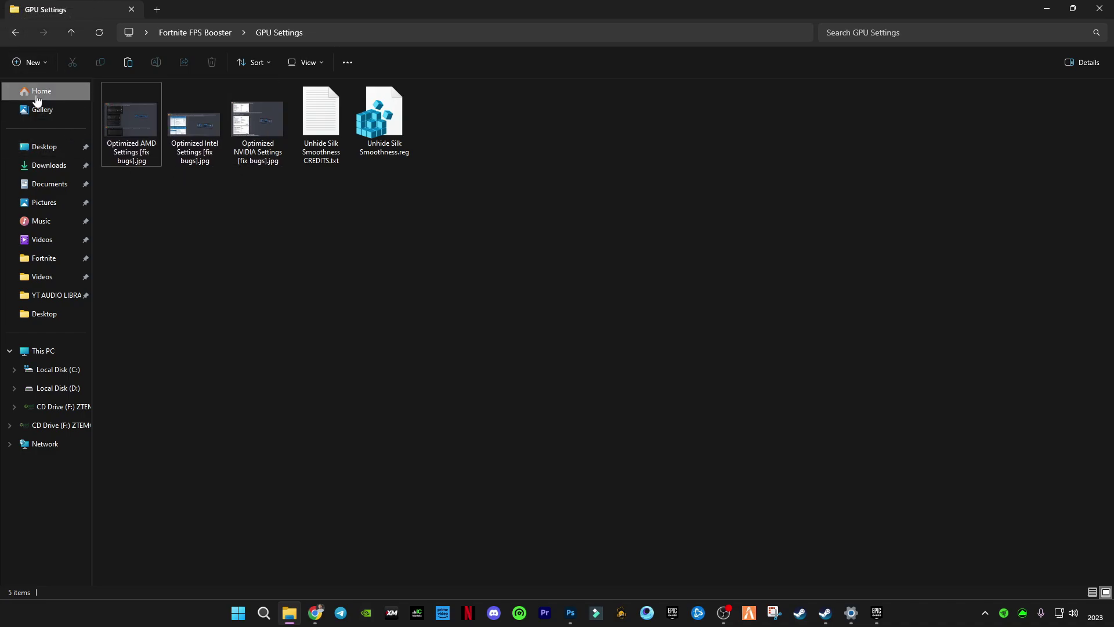
Merge CPU-GPU Optimizations.reg from the "Registry Optimizations by" folder of Fortnite FPS Booster into the registry
left_click(10, 36)
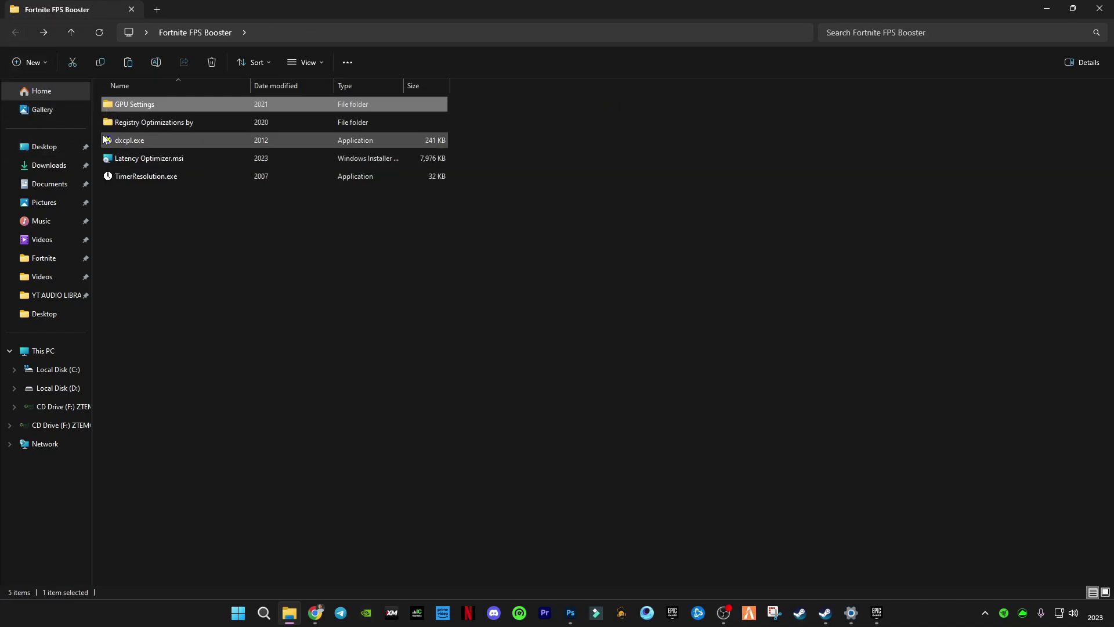
double_click(170, 123)
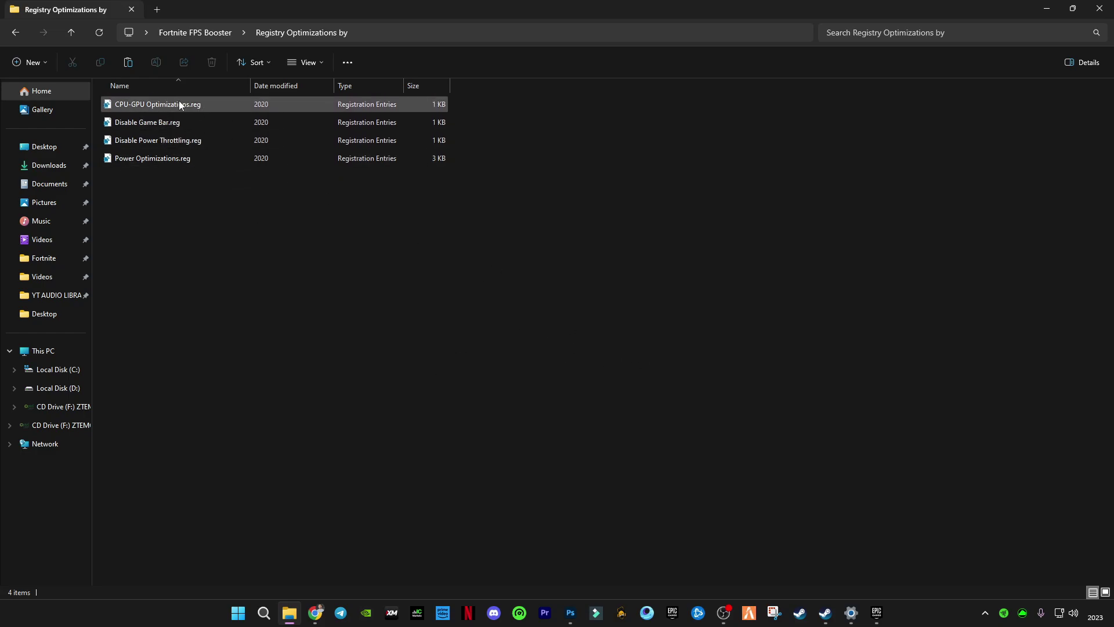
double_click(148, 104)
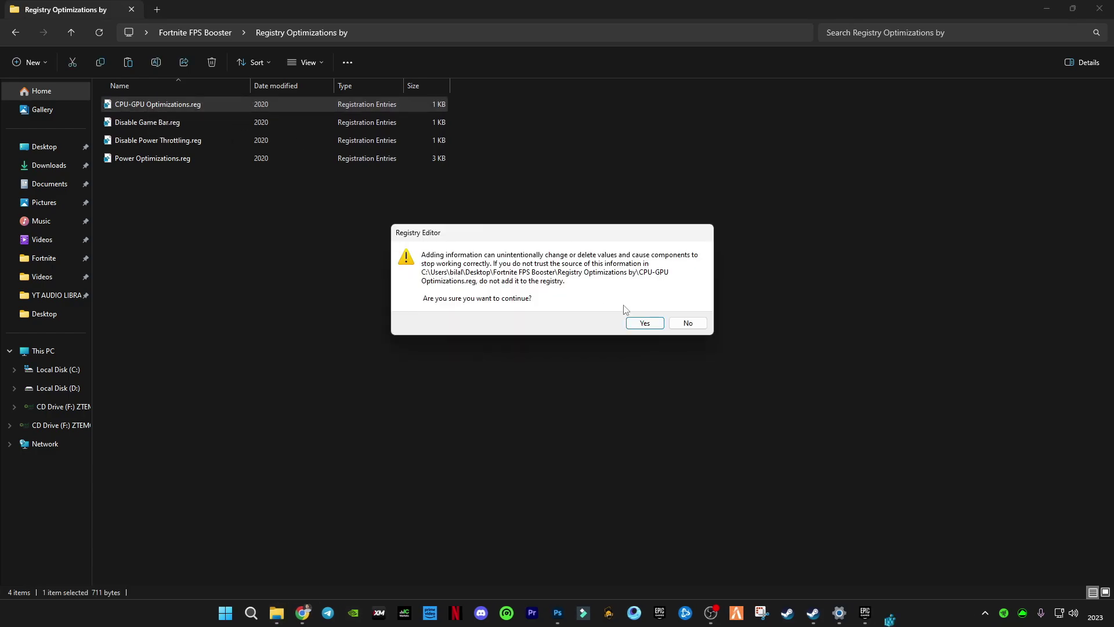
left_click(644, 324)
left_click(693, 311)
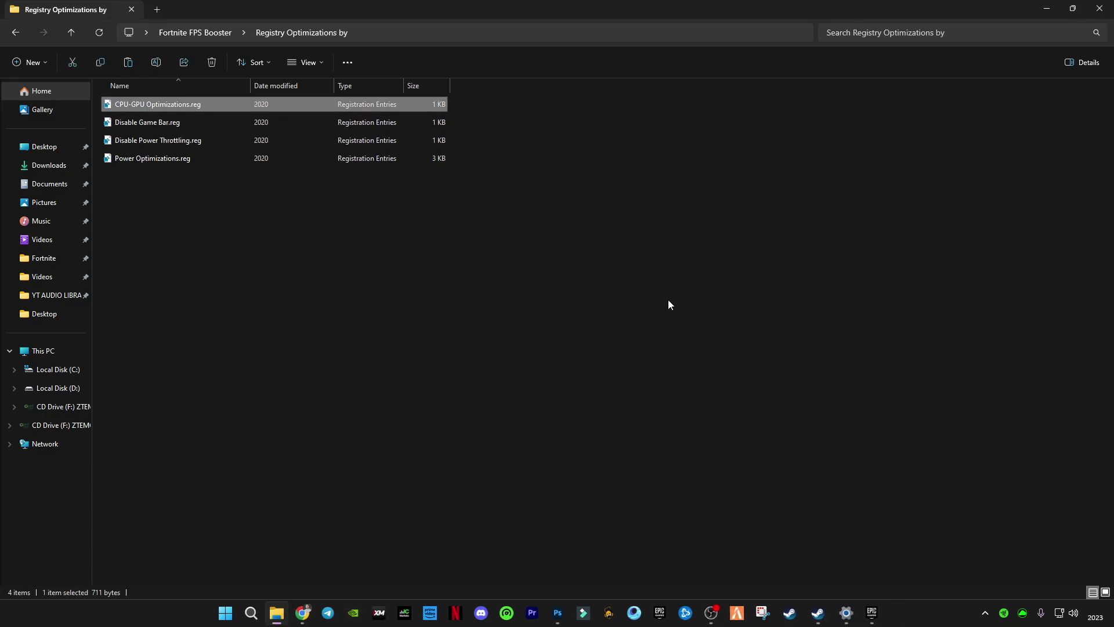
Merge Disable Game Bar.reg and Disable Power Throttling.reg into the registry
double_click(170, 120)
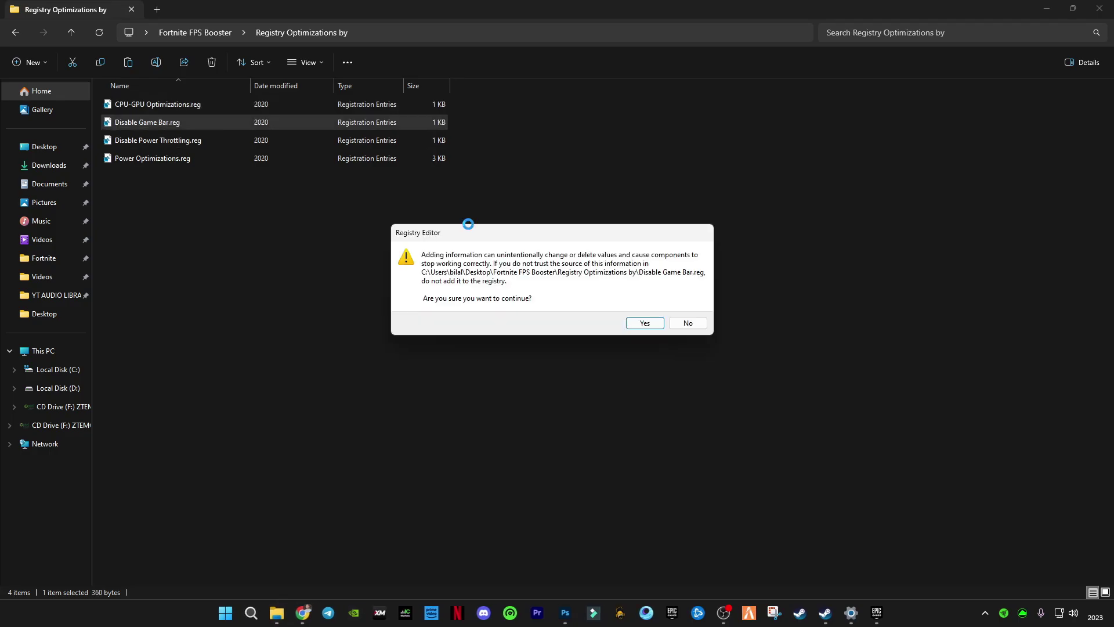
left_click(643, 322)
left_click(688, 308)
double_click(157, 140)
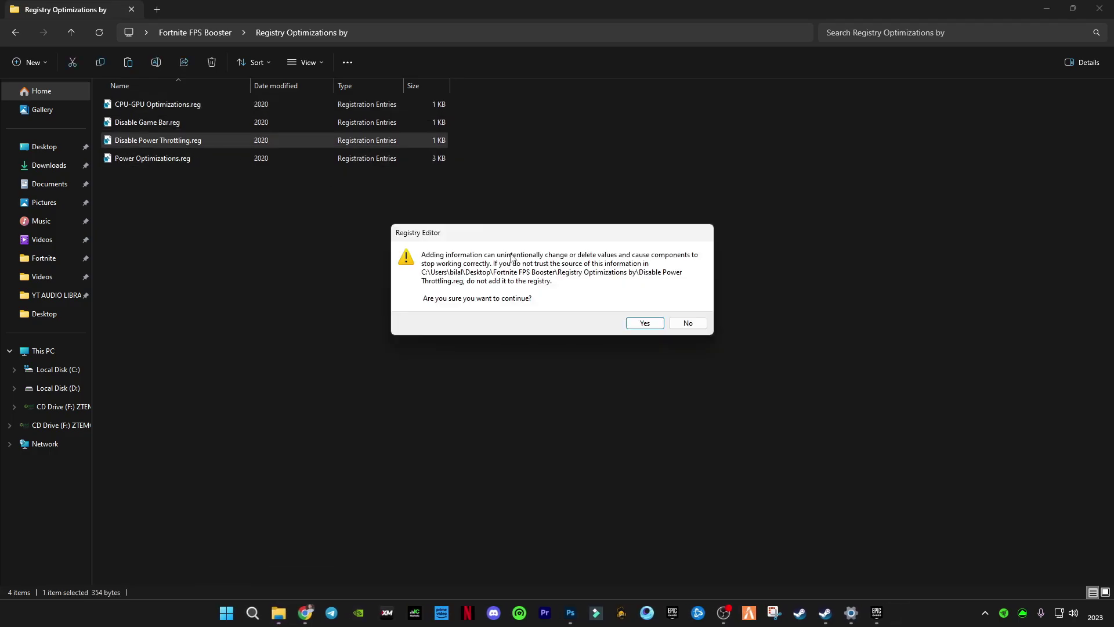
left_click(643, 323)
left_click(688, 307)
Merge Power Optimizations.reg into the registry and return to the Fortnite FPS Booster folder
double_click(153, 158)
left_click(641, 323)
left_click(688, 306)
key("alt+Left")
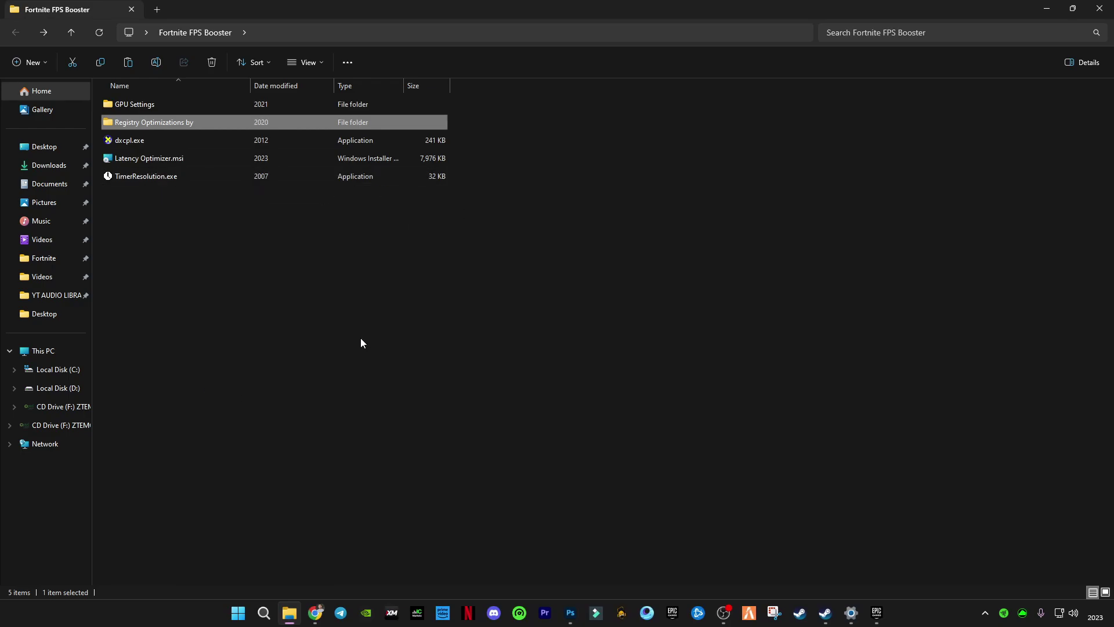
left_click_drag(471, 290, 319, 137)
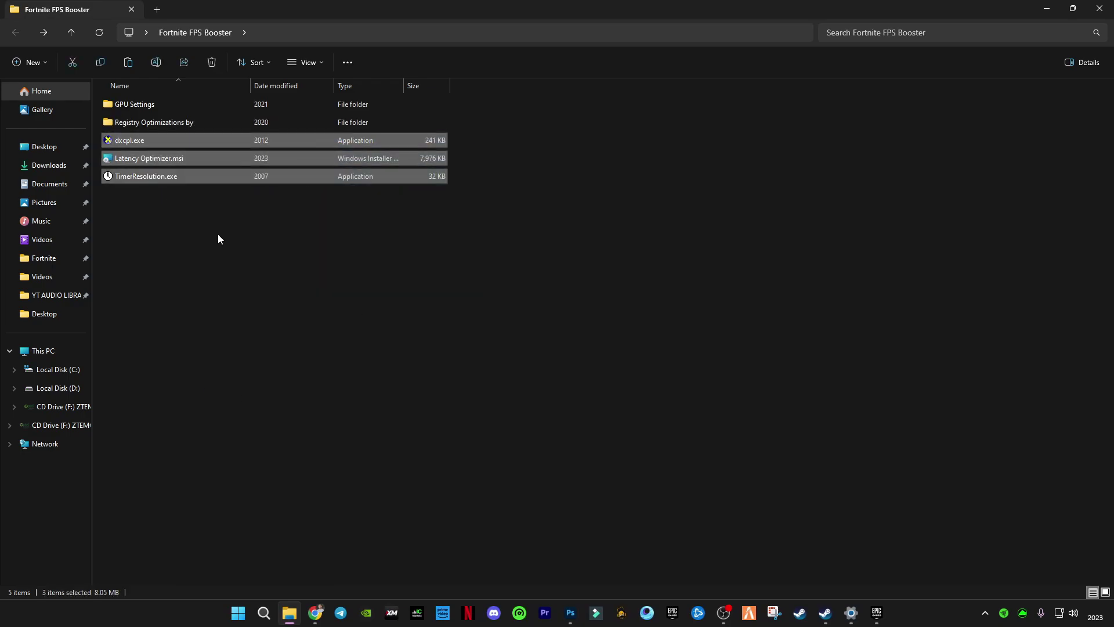
left_click(218, 239)
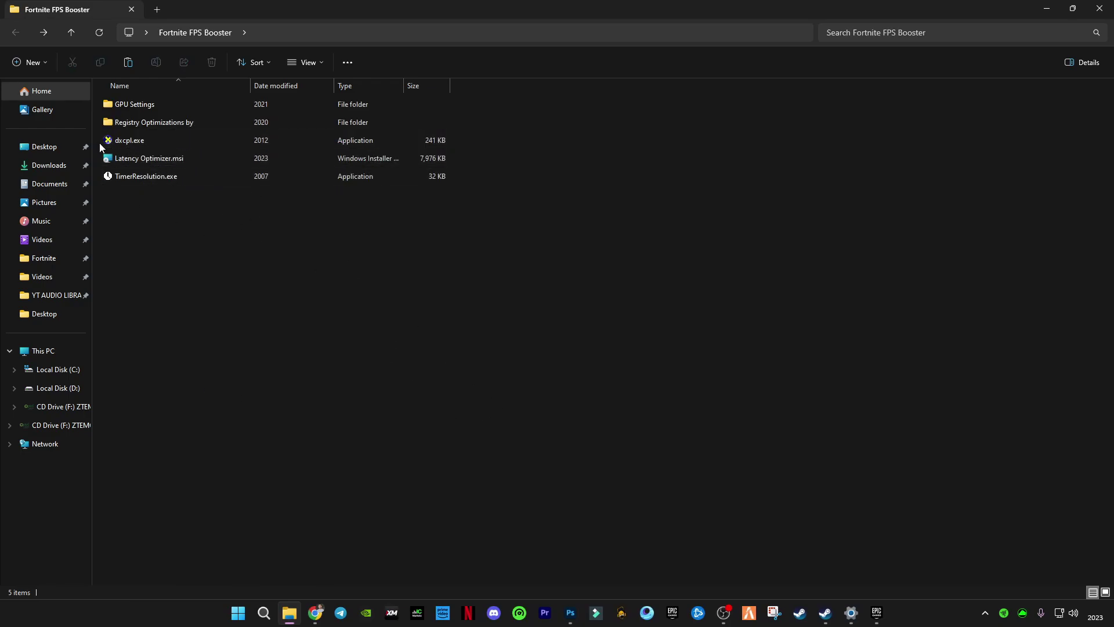
Launch dxcpl.exe and open the Direct3D 10.x/11.x executable list for editing
left_click(133, 143)
double_click(133, 142)
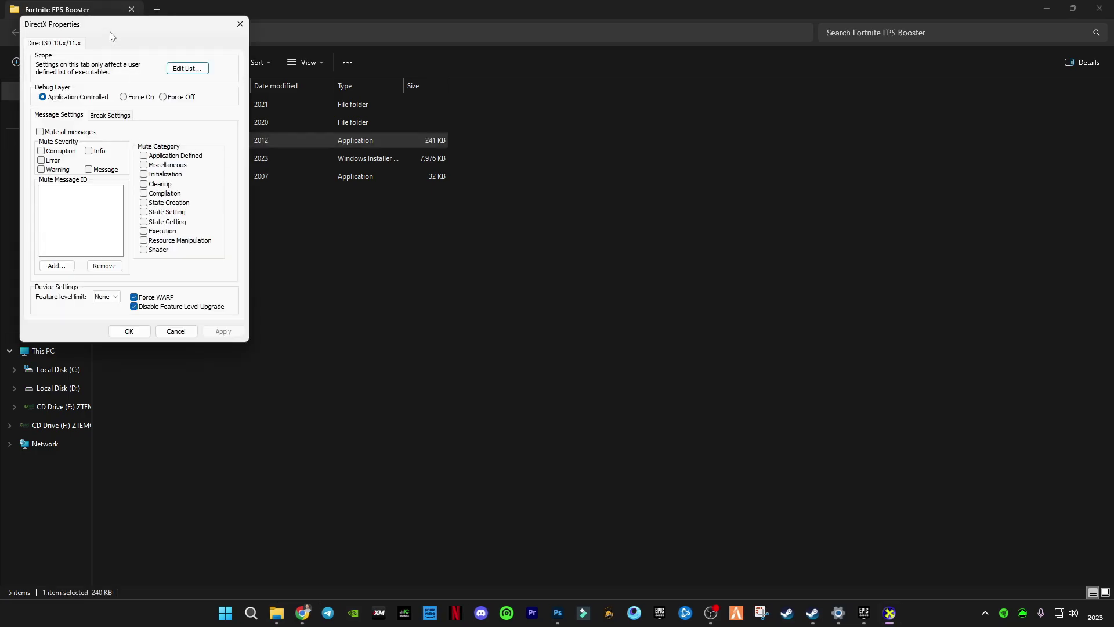
left_click_drag(113, 24, 542, 144)
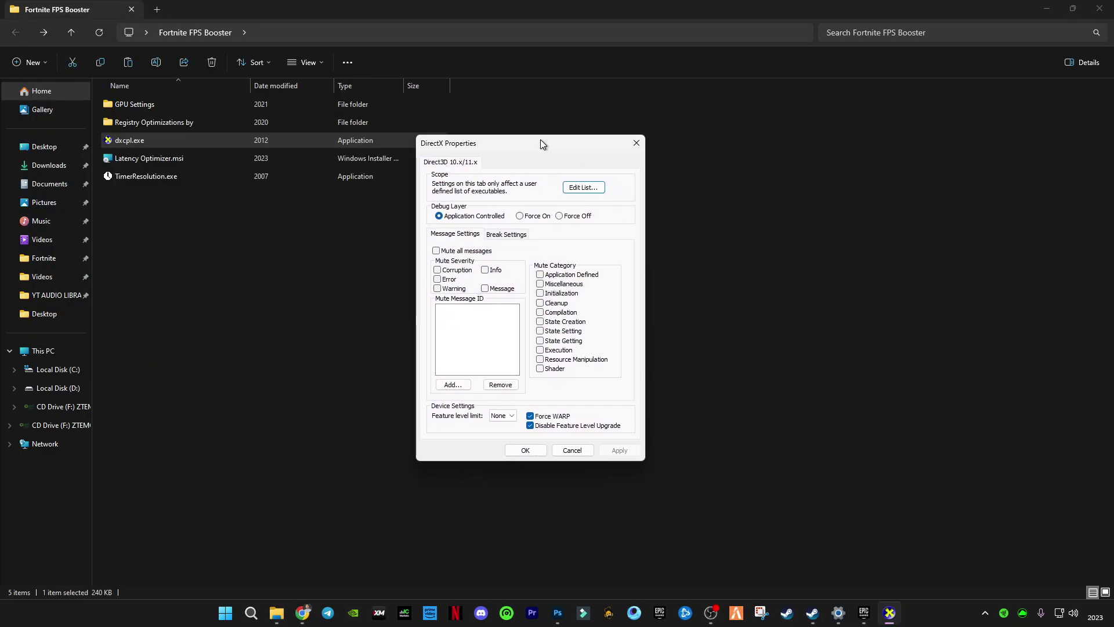
left_click(578, 192)
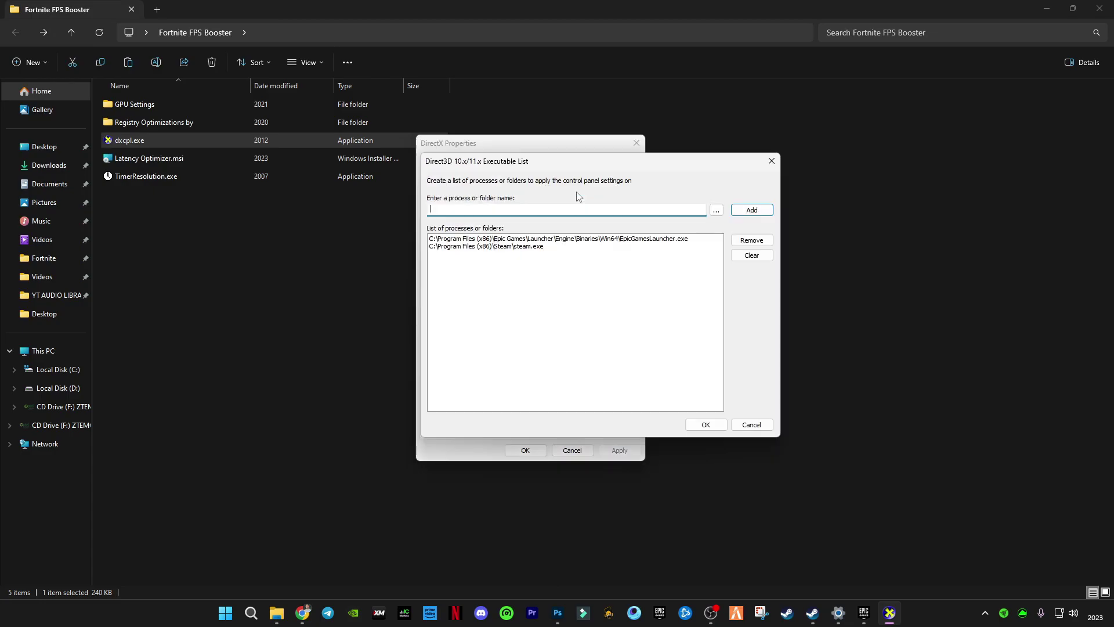
Start browsing for an executable to add to the list and go to Local Disk (C:)
left_click(716, 210)
left_click_drag(664, 187, 604, 177)
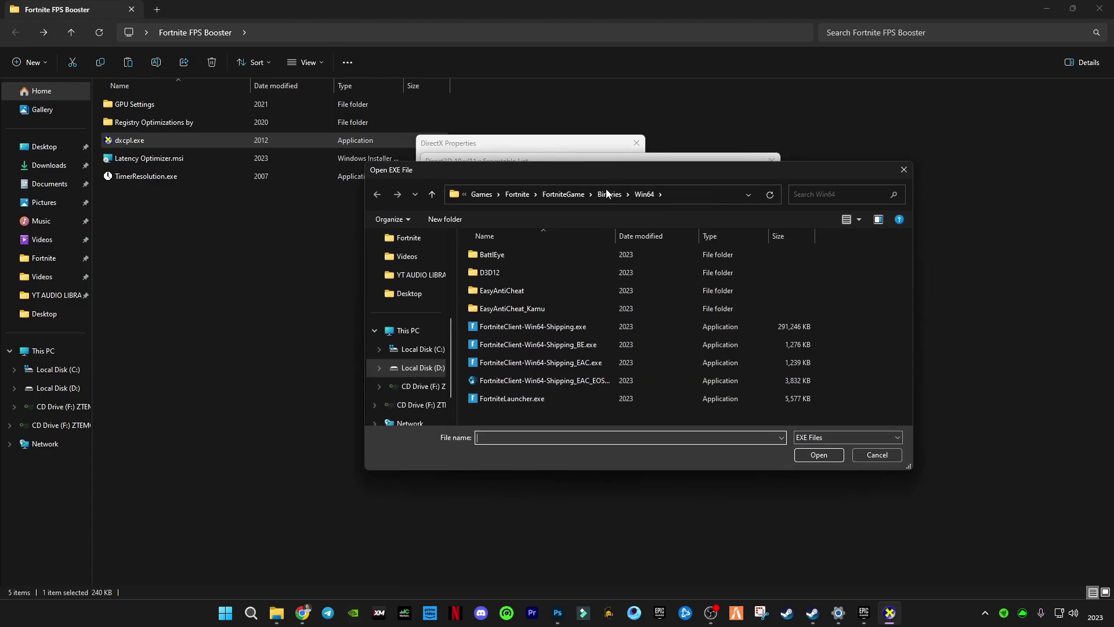
left_click(408, 330)
double_click(549, 254)
scroll(524, 259, "down", 5)
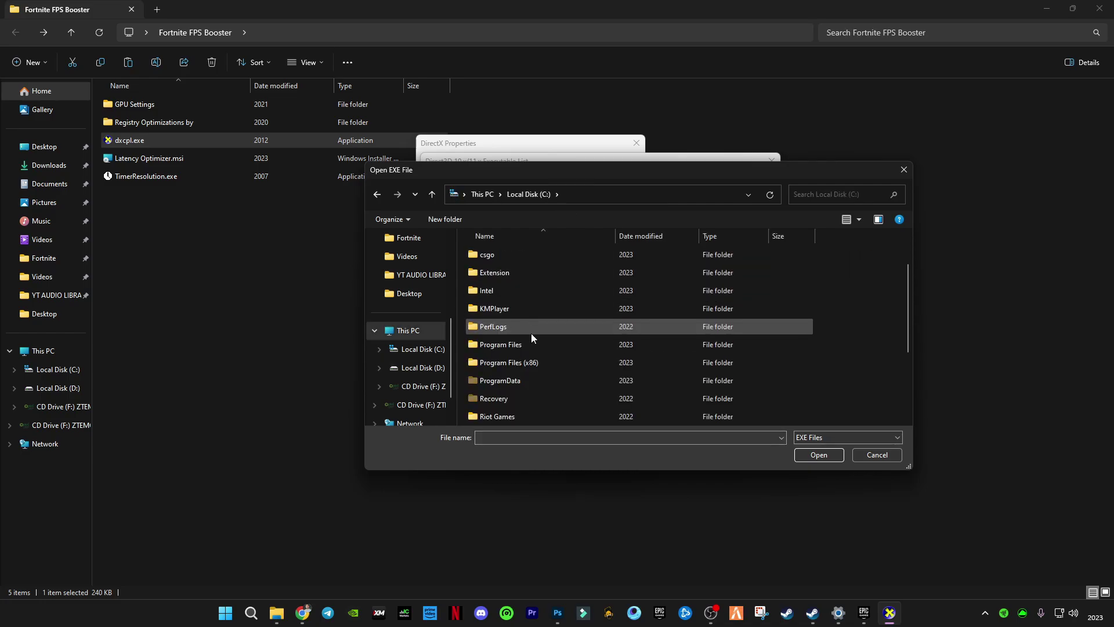
scroll(535, 314, "up", 2)
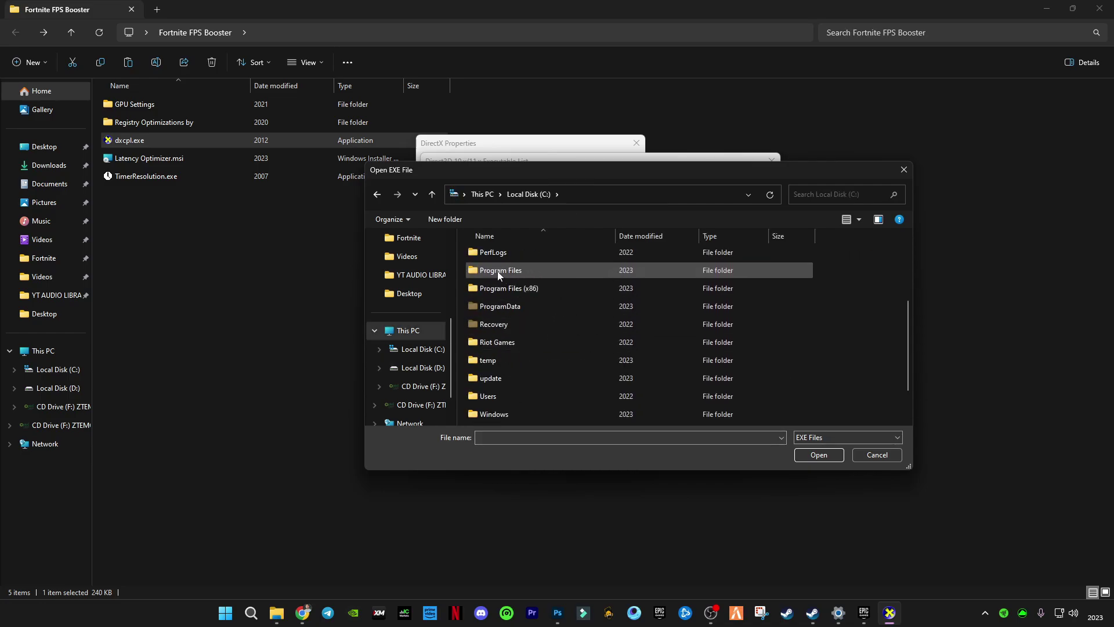
double_click(497, 270)
left_click(570, 296)
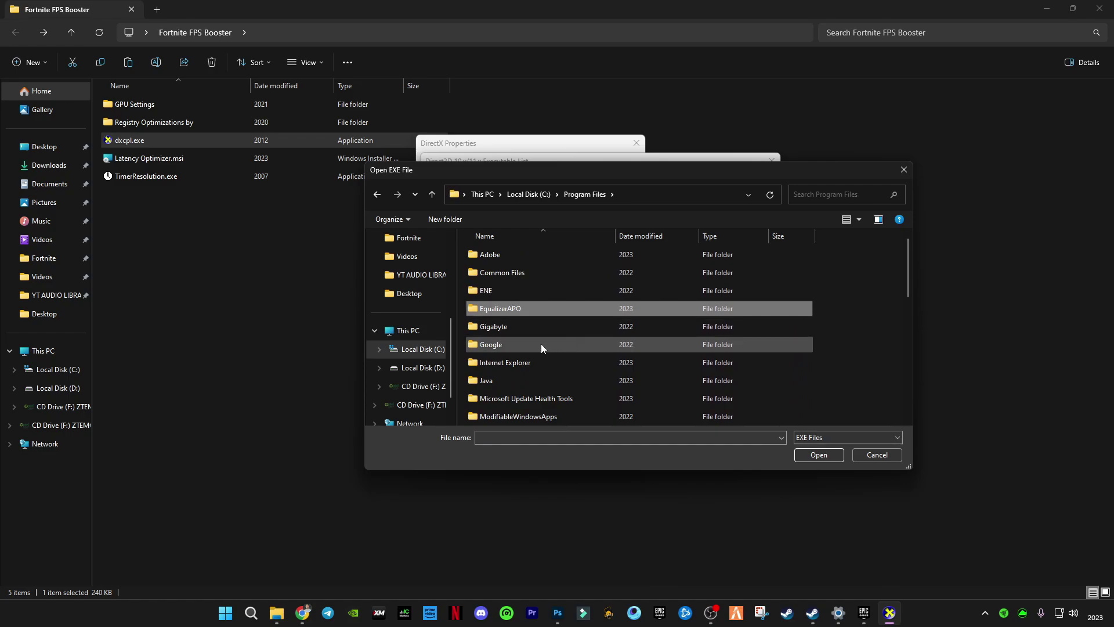
key("alt+Up")
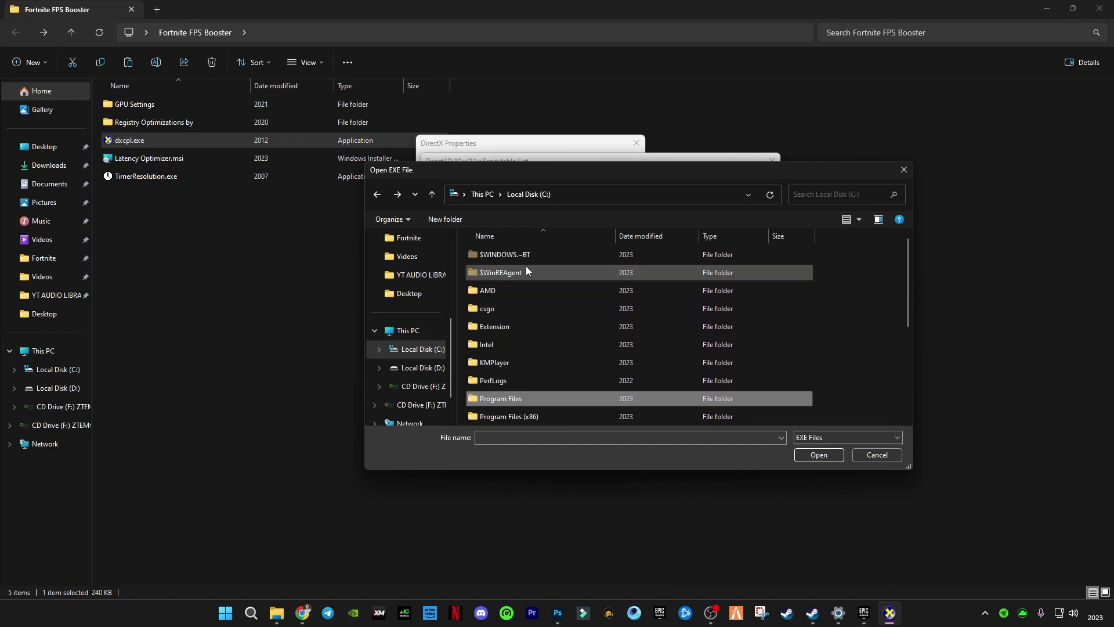
Browse to the Launcher folder inside Program Files (x86)\Epic Games
double_click(548, 416)
key("e")
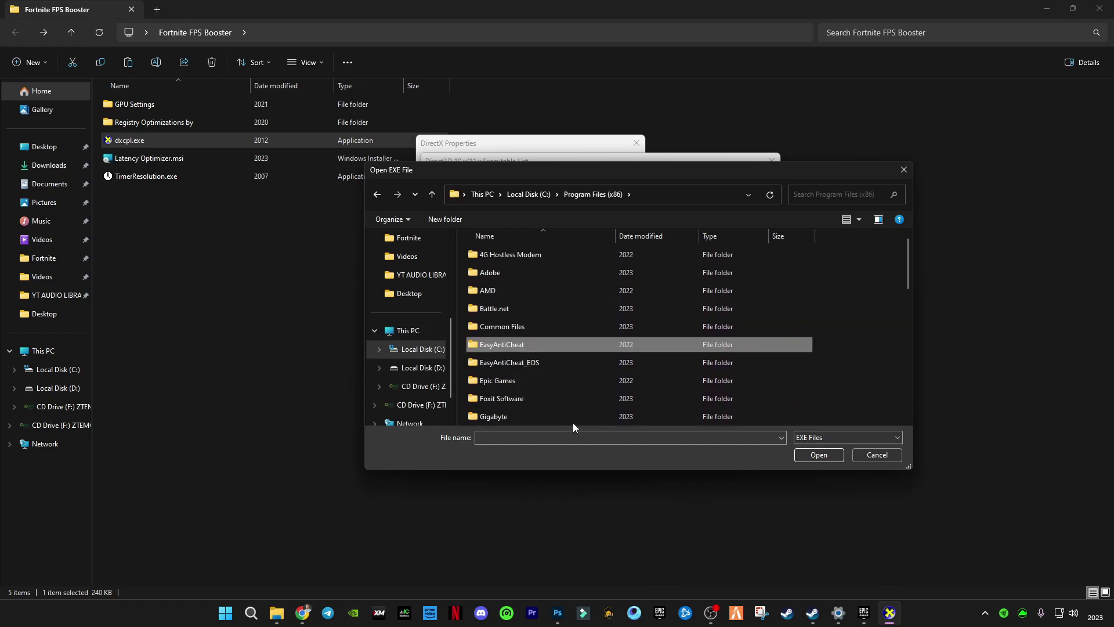
left_click(505, 381)
double_click(508, 382)
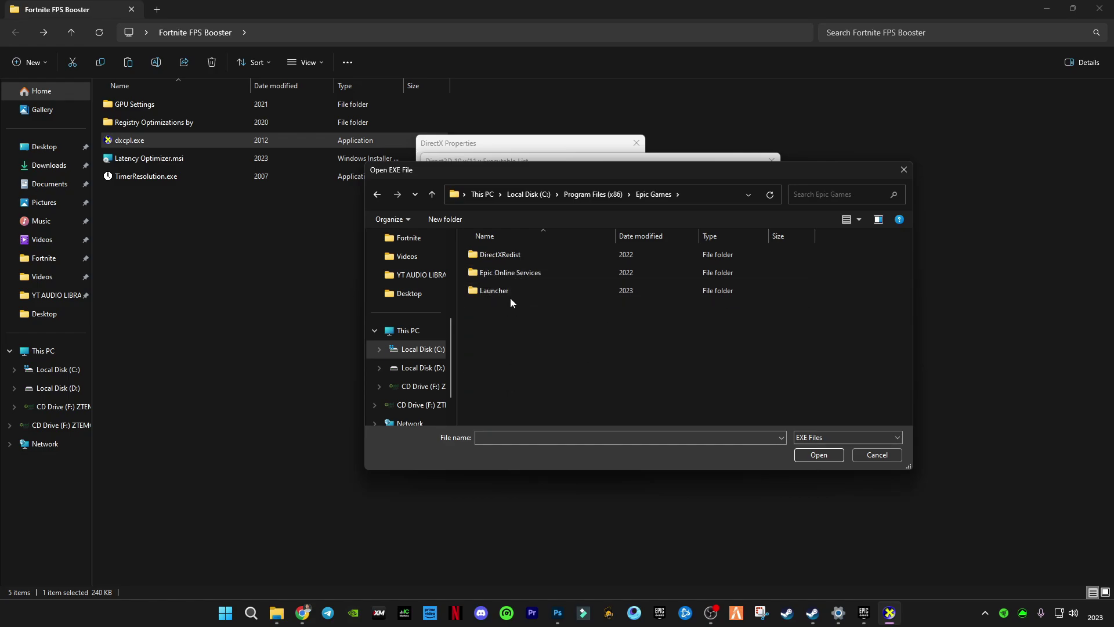
left_click(492, 293)
double_click(488, 294)
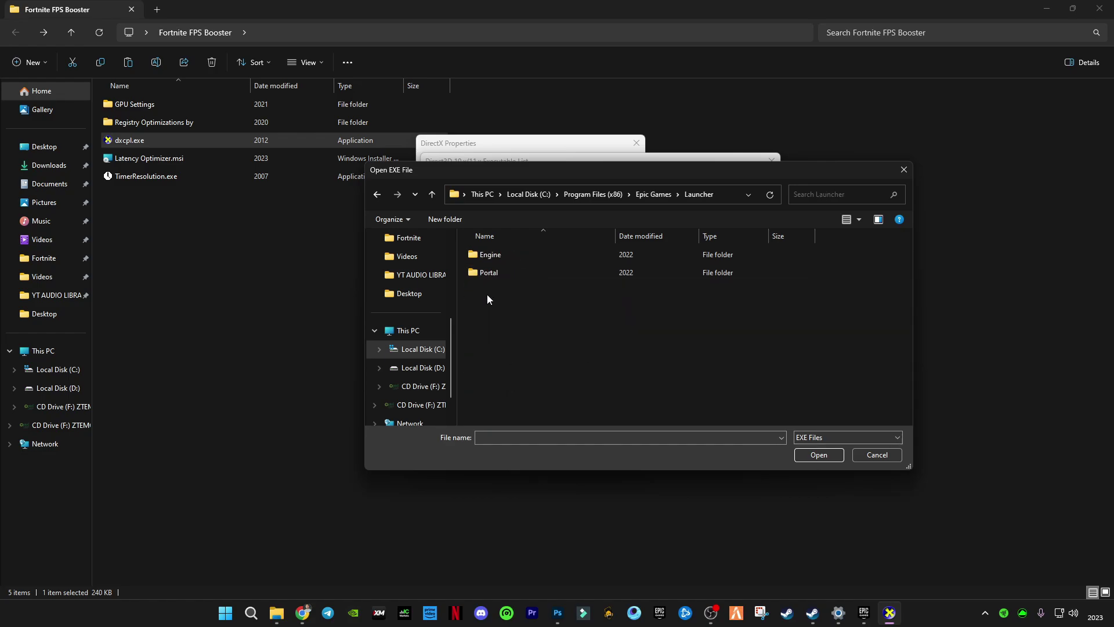
Add EpicGamesLauncher.exe from Portal\Binaries\Win64 to the Direct3D executable list and confirm the list
double_click(503, 273)
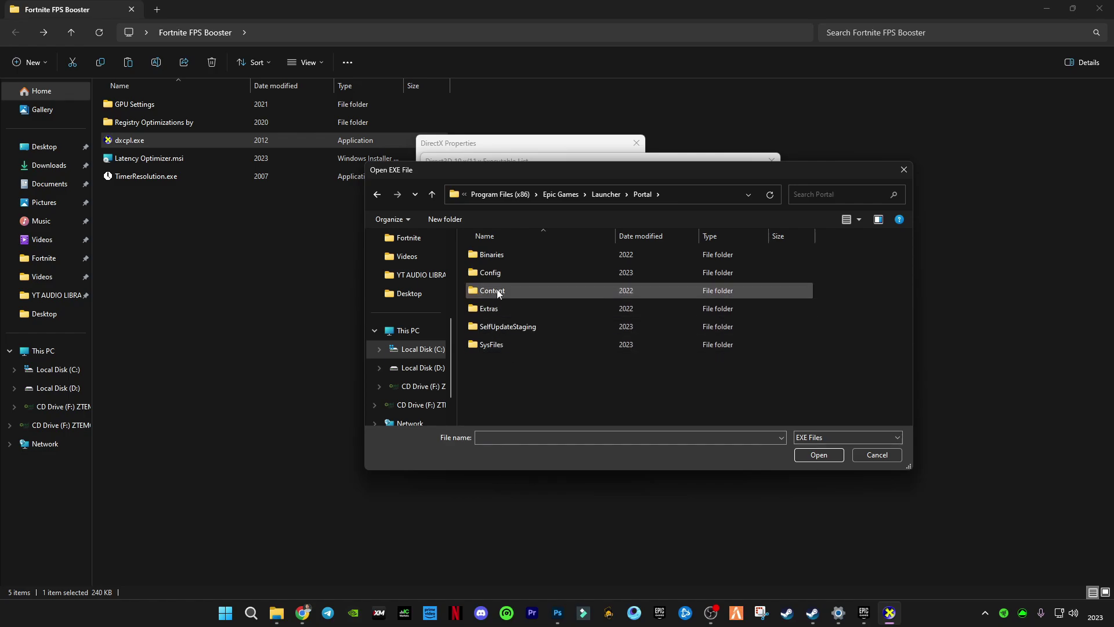
double_click(509, 258)
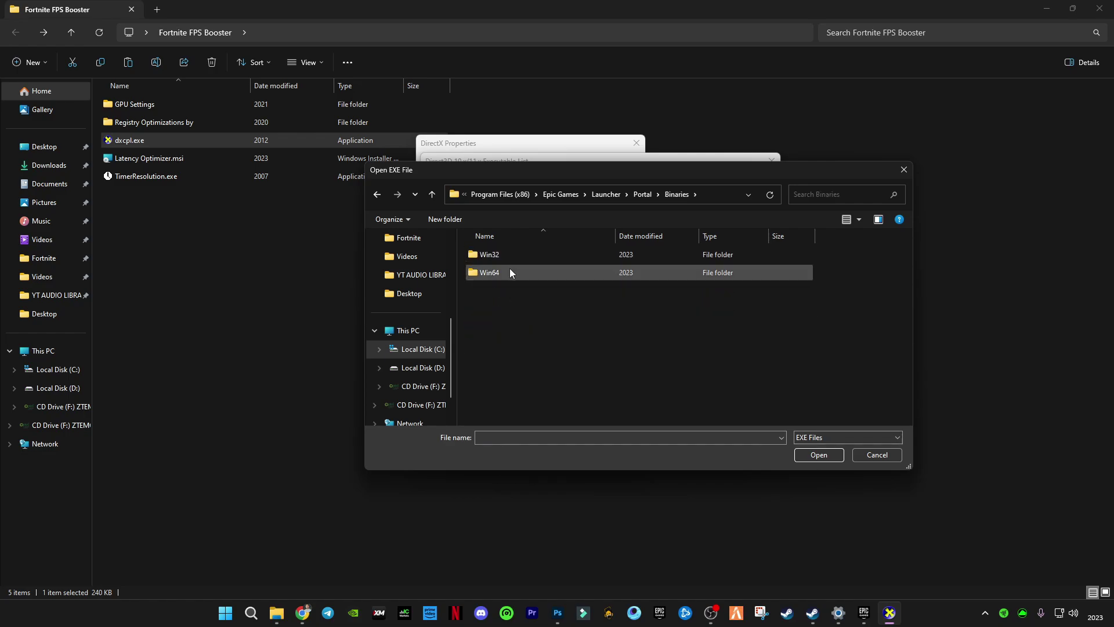
double_click(502, 276)
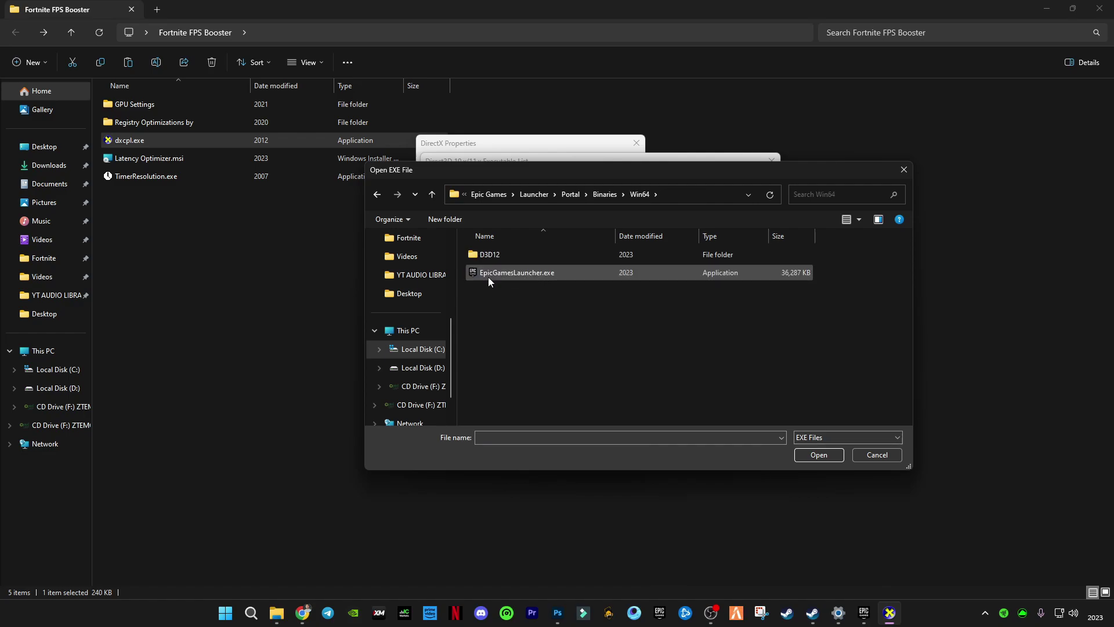
left_click(504, 275)
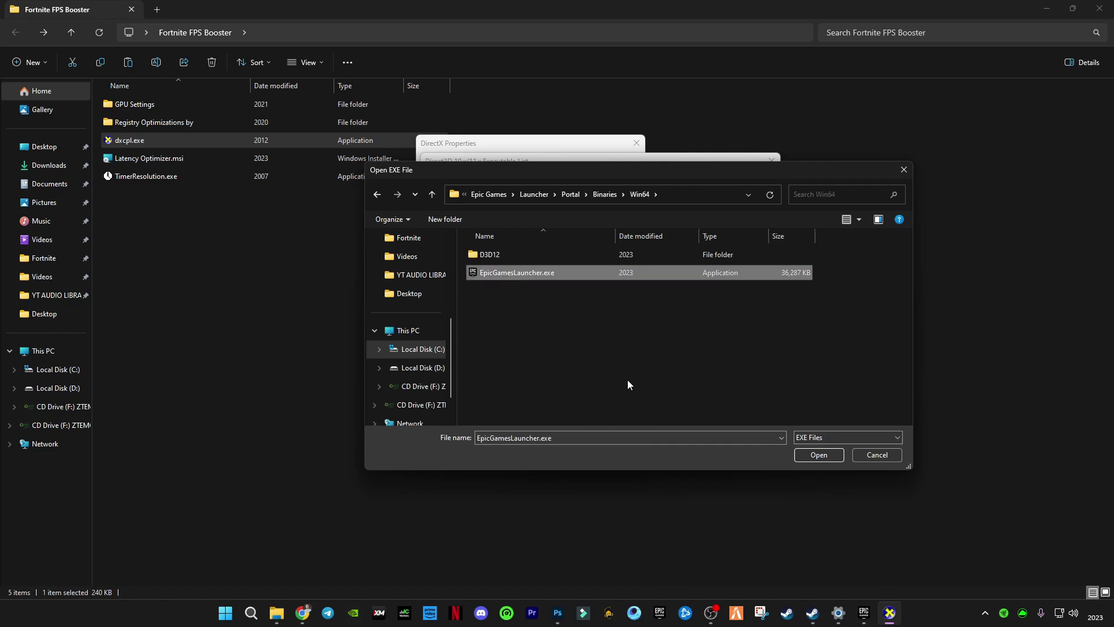
left_click(801, 455)
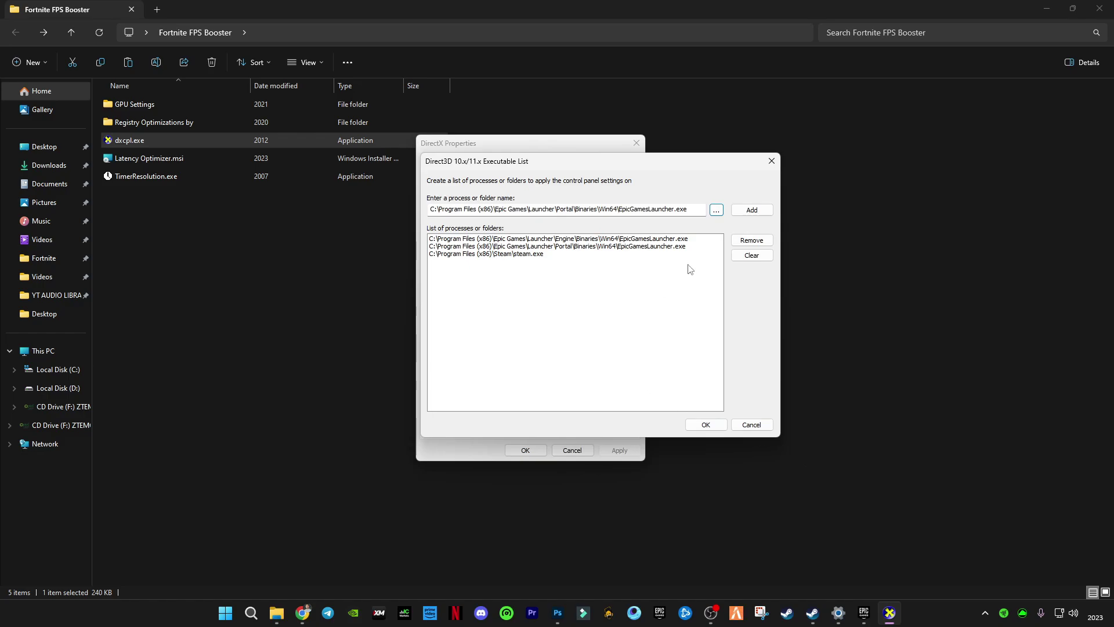
left_click(749, 209)
left_click(710, 424)
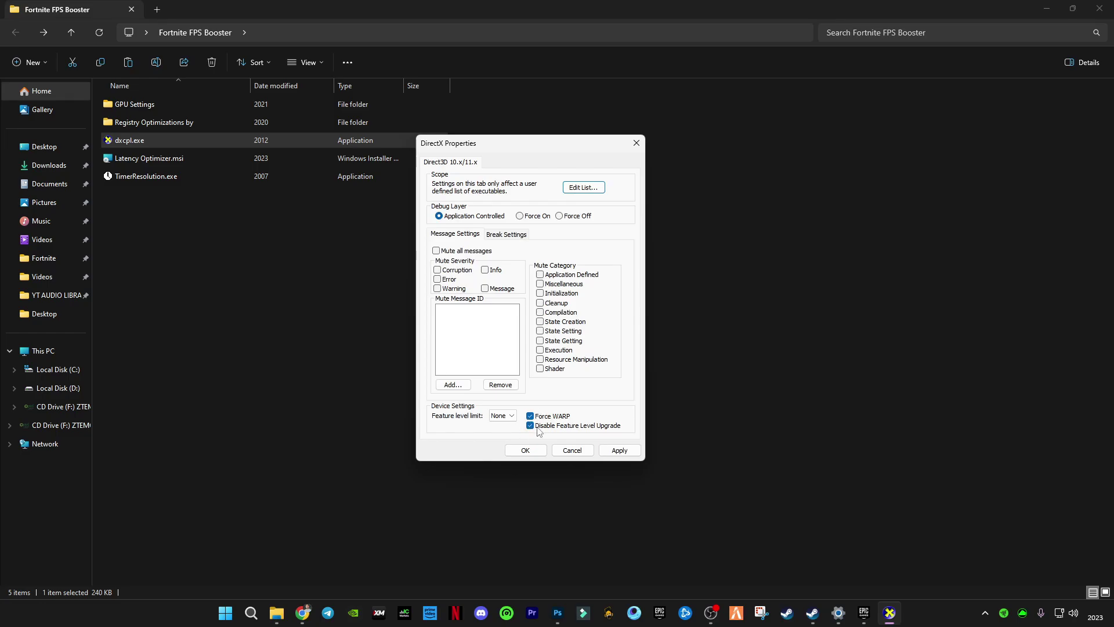
Apply the DirectX Properties settings and close the dialog
left_click(619, 450)
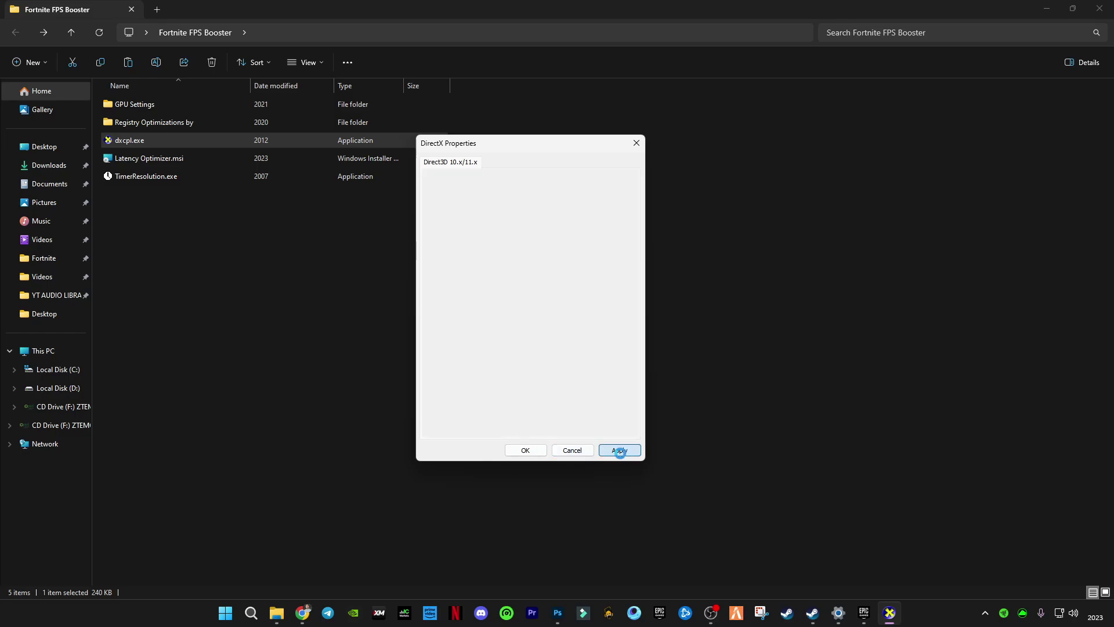
left_click(526, 451)
left_click(500, 433)
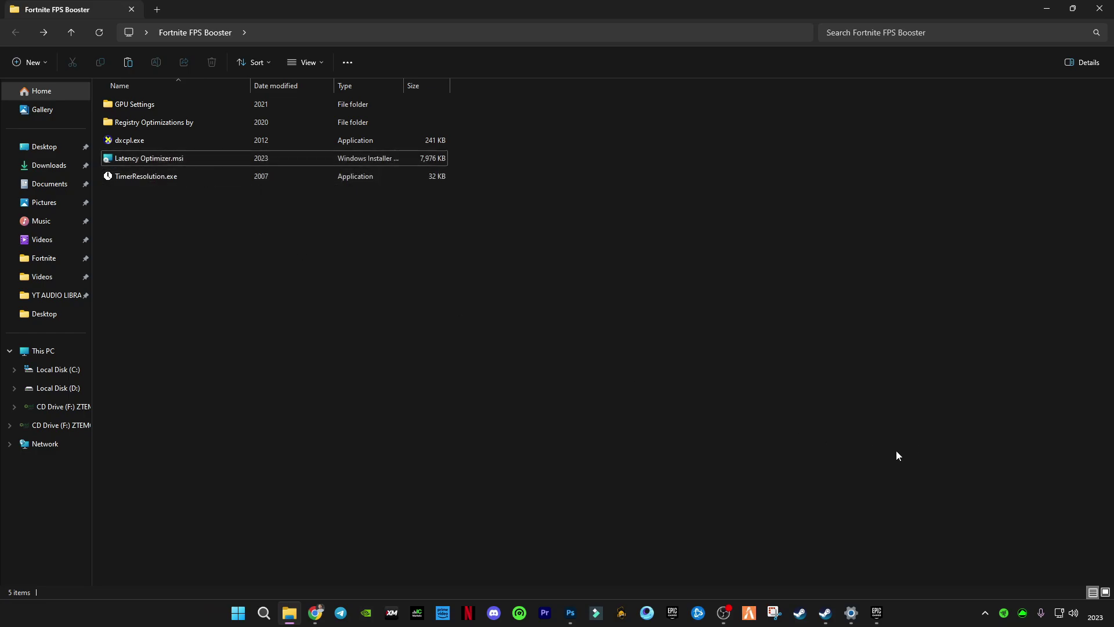
Show the desktop and move the Latency Optimizer window to the middle of the screen
key("super+d")
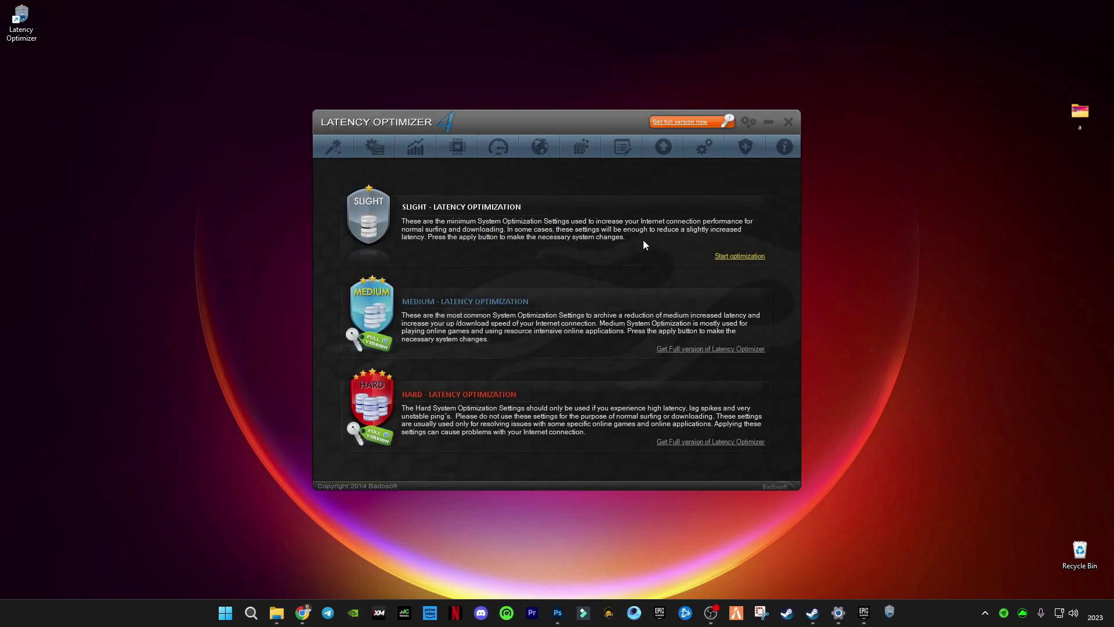
left_click_drag(601, 114, 569, 101)
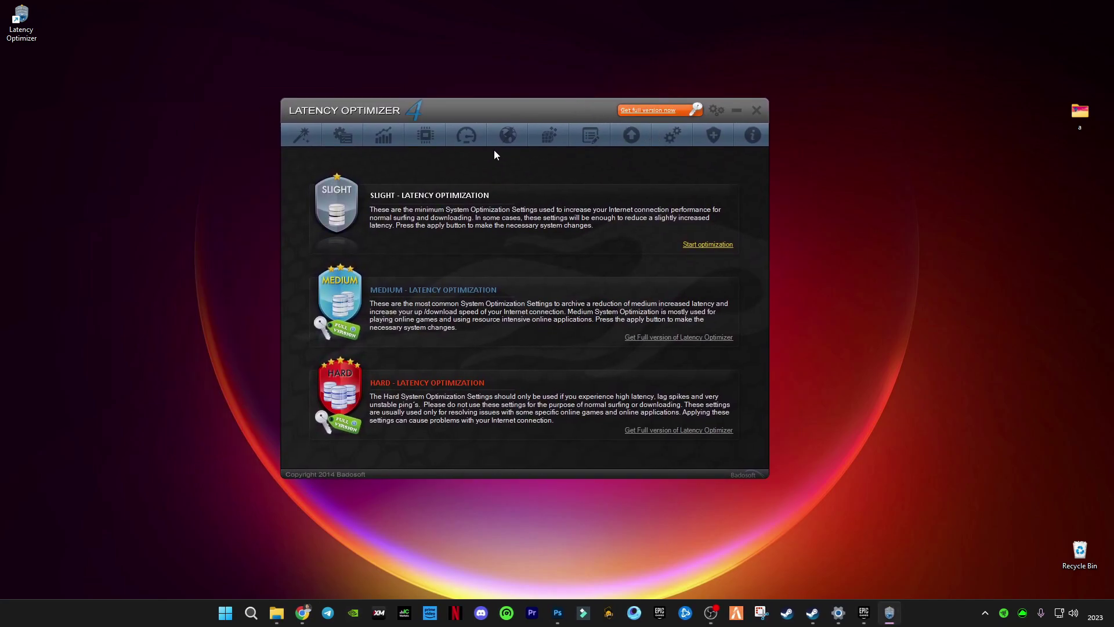
left_click_drag(497, 103, 542, 117)
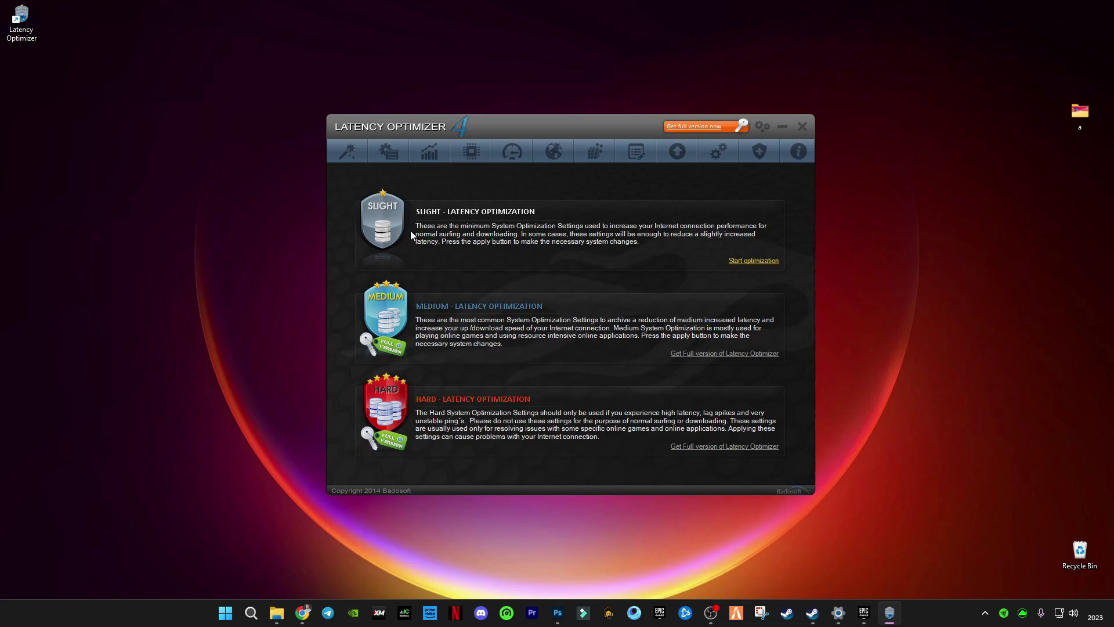
Run the Slight latency optimization, dismiss its completion notice, and clean up physical memory with the Free Ram tool
left_click(767, 263)
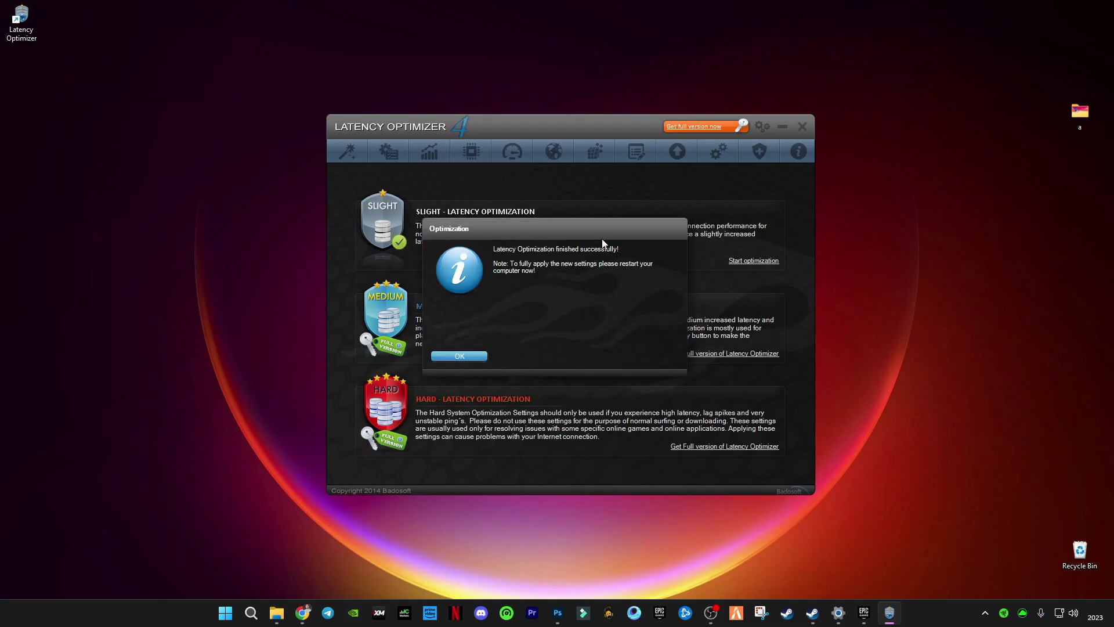
left_click(463, 357)
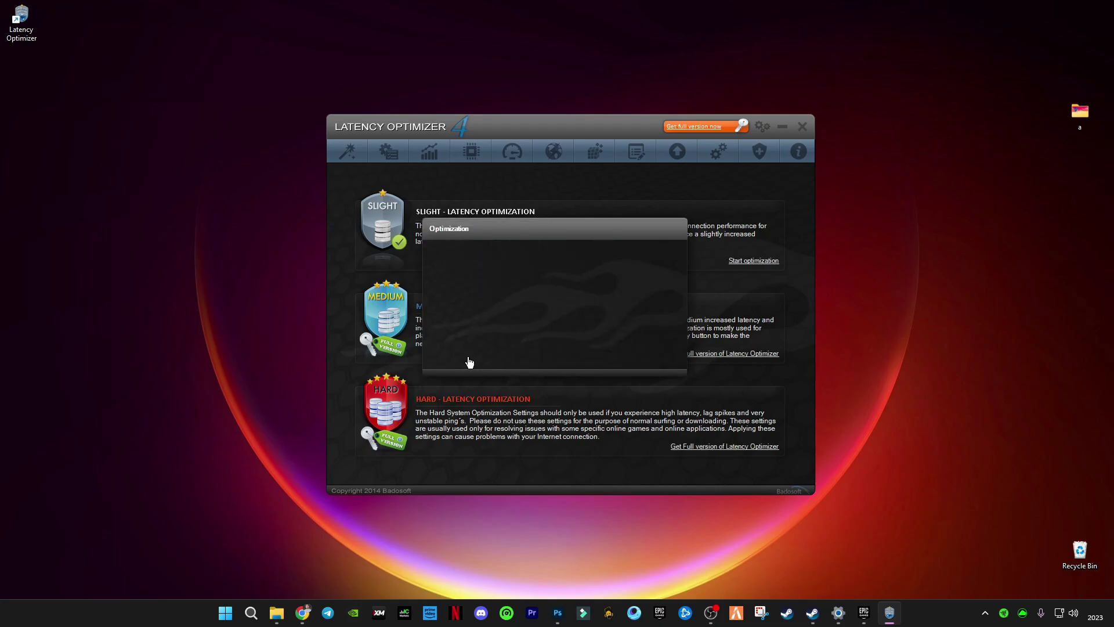
left_click(471, 155)
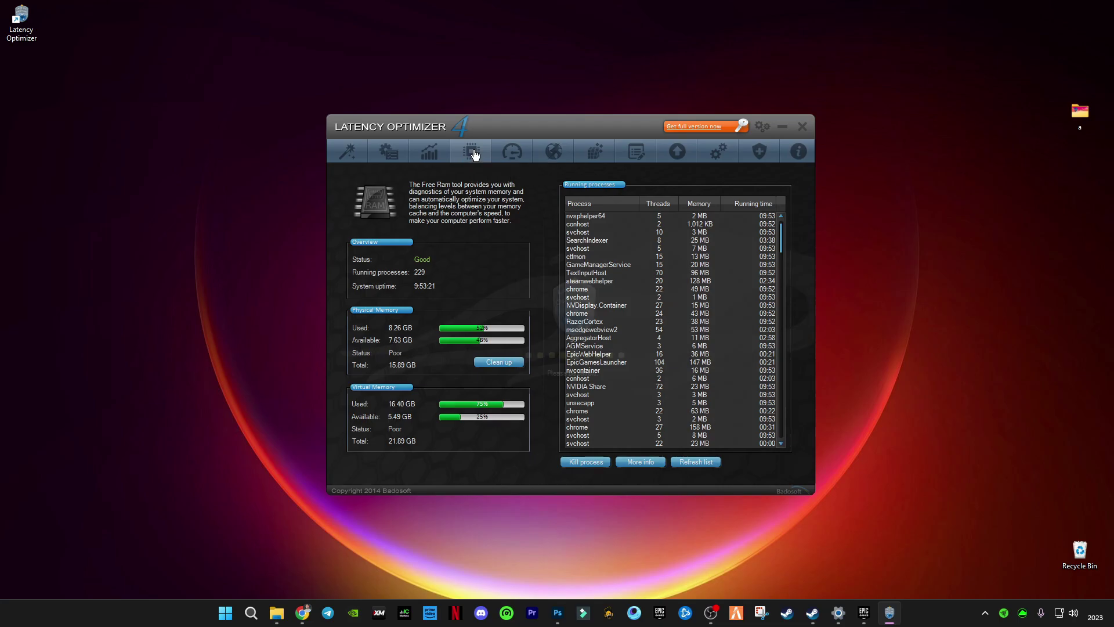
left_click(468, 156)
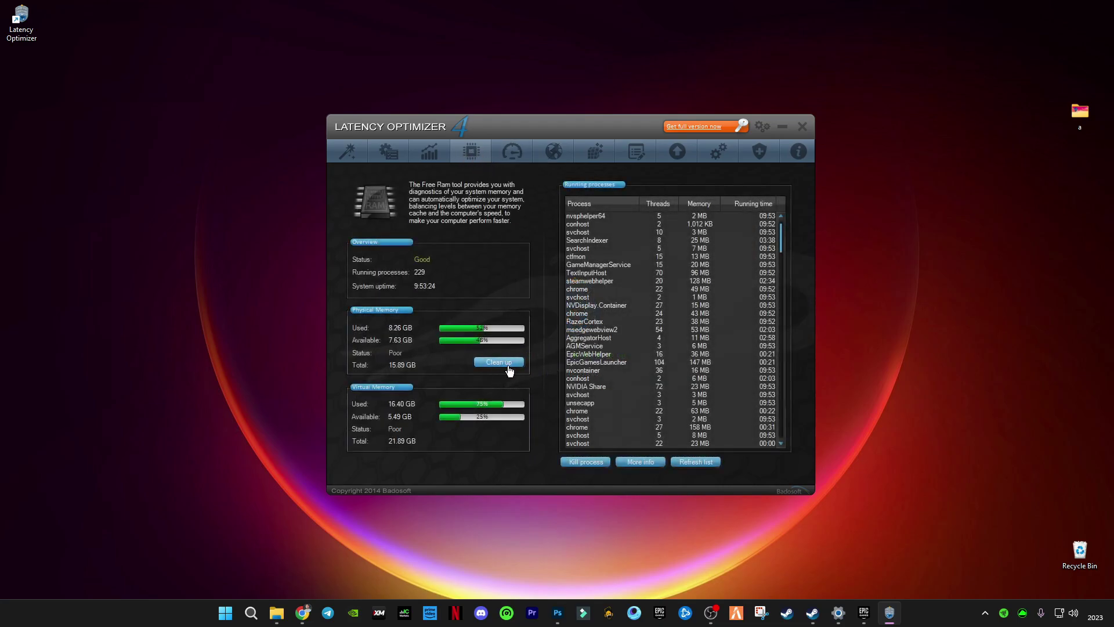
left_click(500, 363)
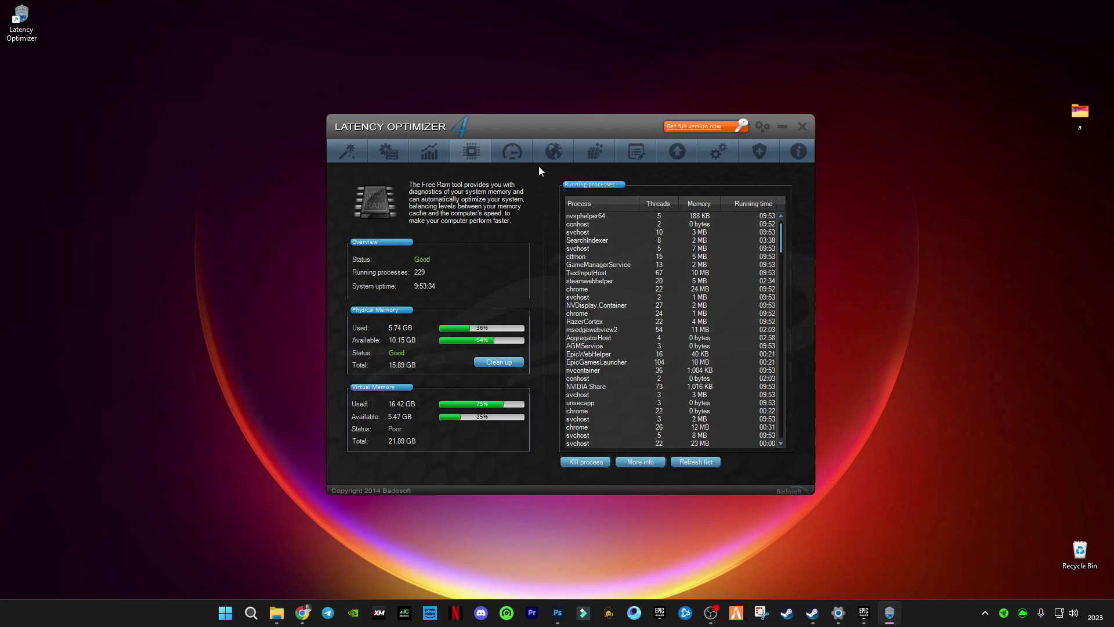
Close Latency Optimizer, refresh the desktop and open the Fortnite FPS Booster folder
left_click(505, 154)
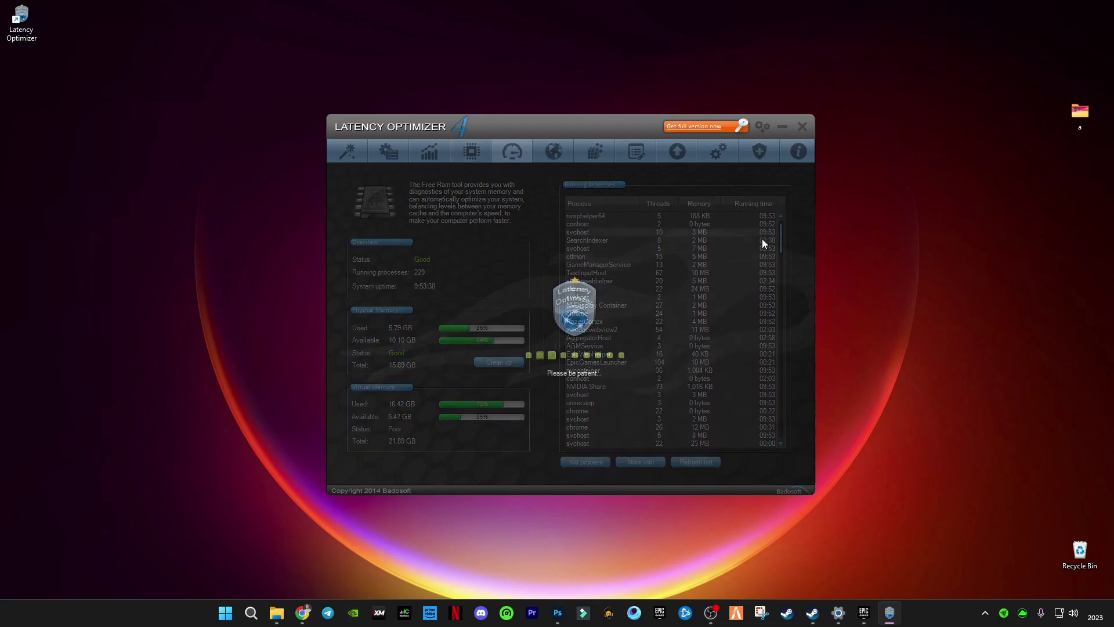
left_click(803, 128)
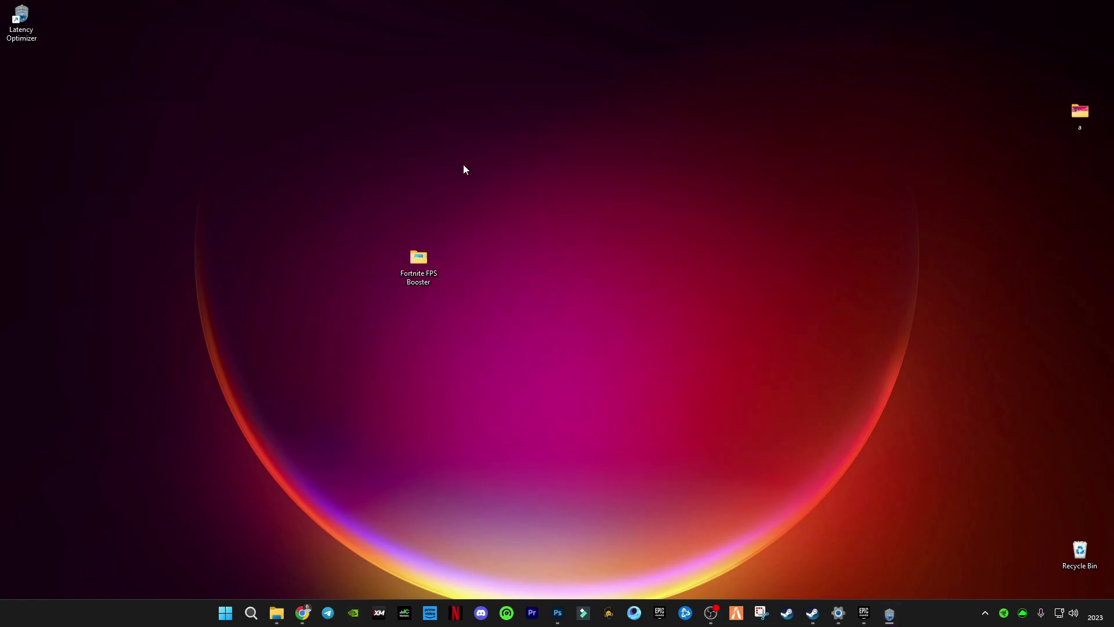
right_click(619, 214)
left_click(622, 279)
double_click(421, 260)
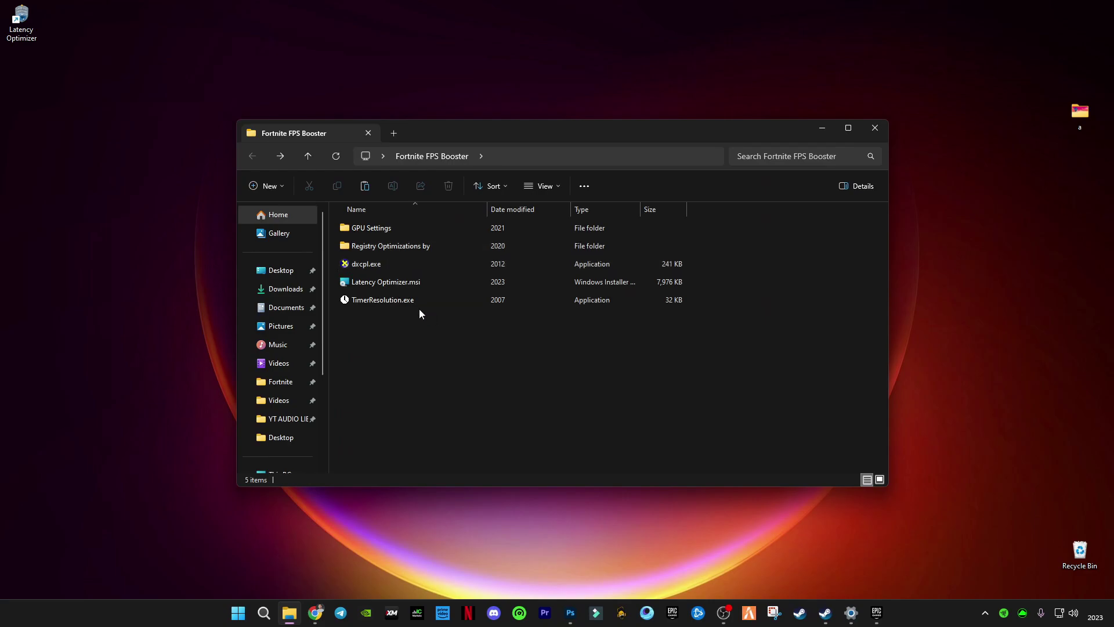
Set the timer resolution to Maximum in TimerResolution.exe, close the tool and minimize the folder
double_click(382, 306)
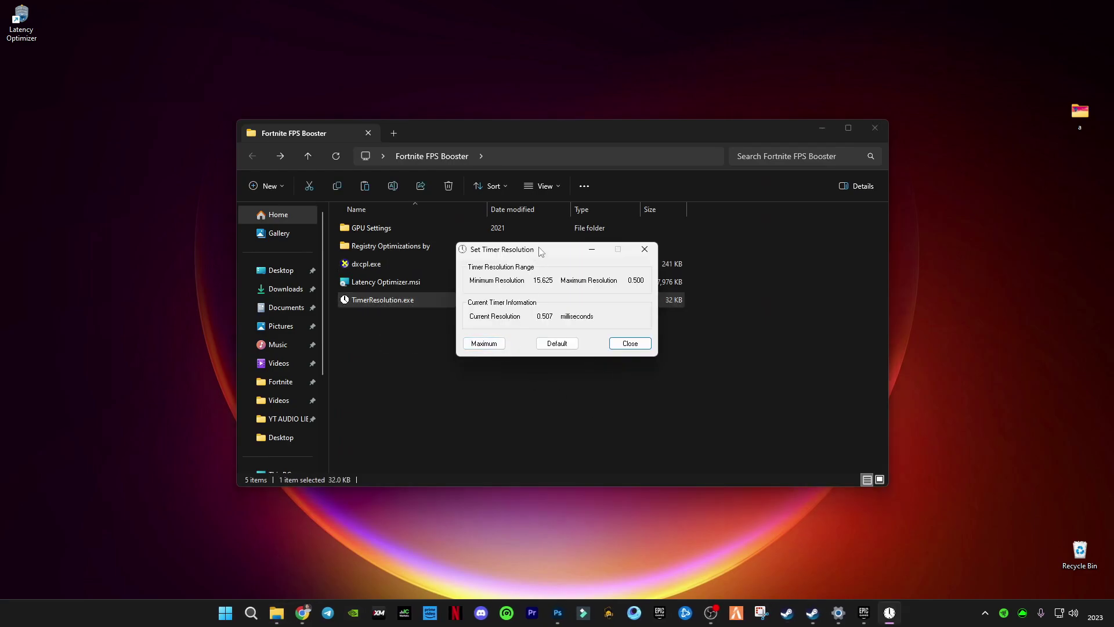
left_click_drag(539, 247, 516, 185)
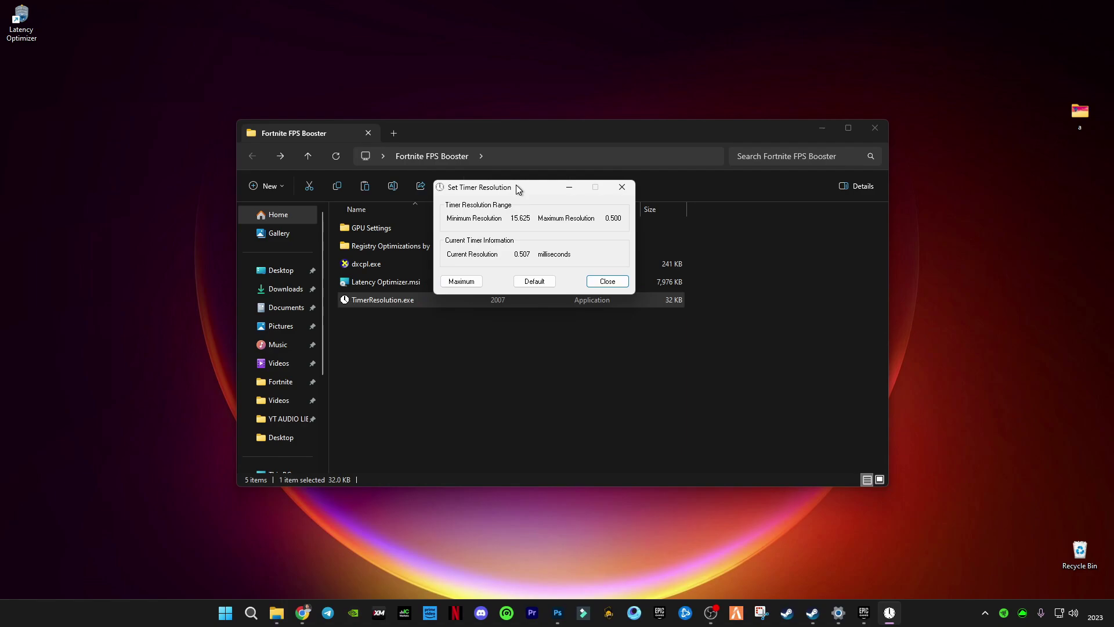
left_click(465, 283)
left_click(622, 187)
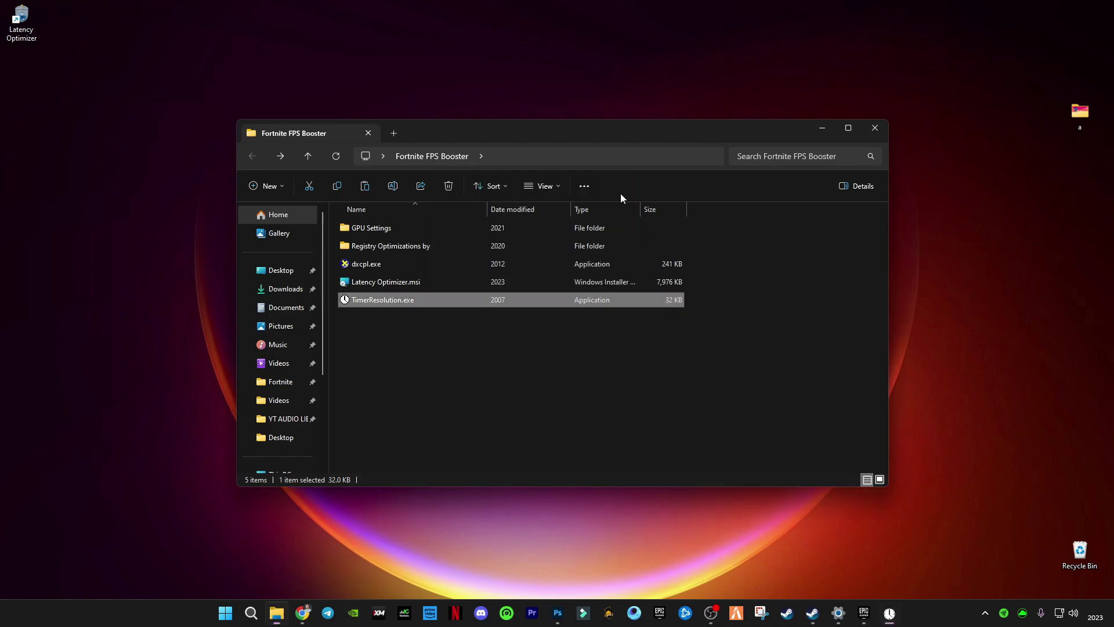
right_click(604, 367)
key("Escape")
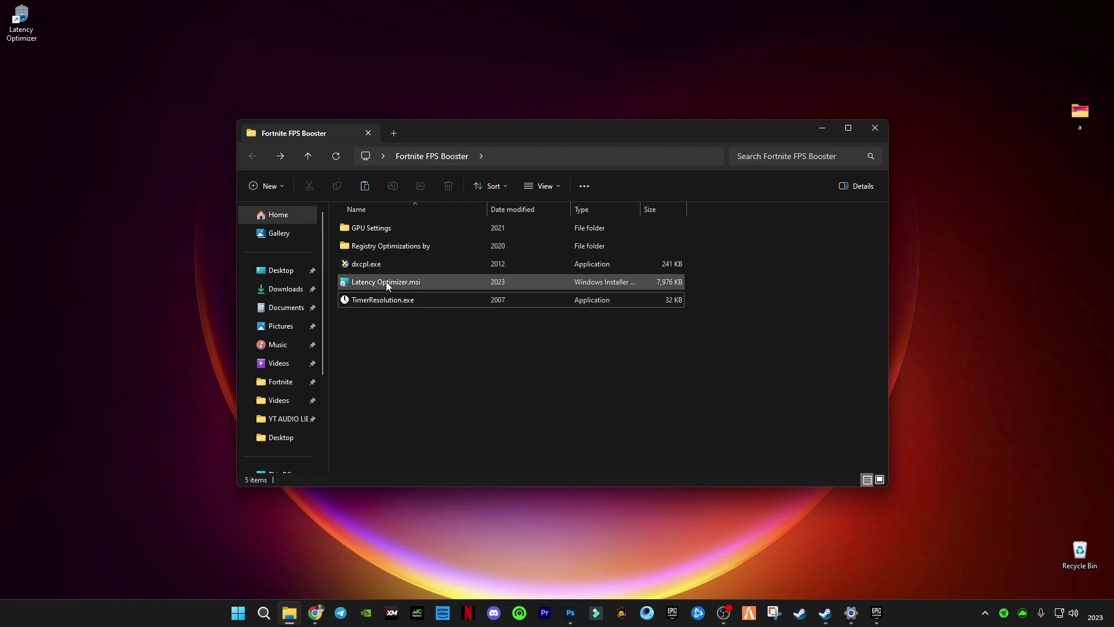
left_click(820, 128)
right_click(487, 158)
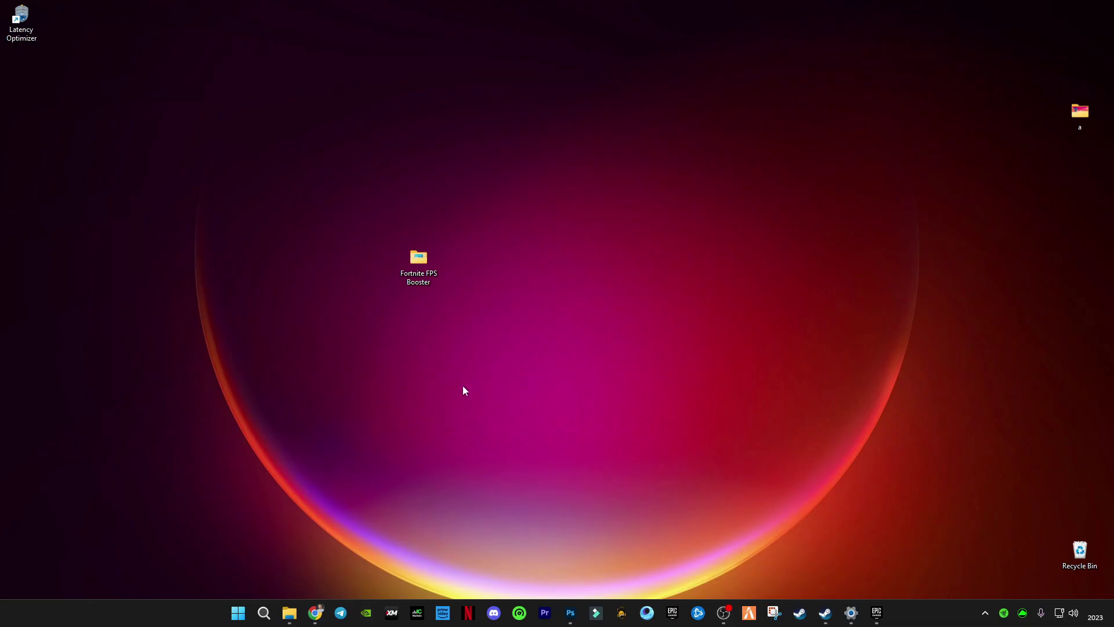
Launch TimerResolution.exe again from the Fortnite FPS Booster folder, set the resolution to Maximum, and minimize both windows
double_click(421, 273)
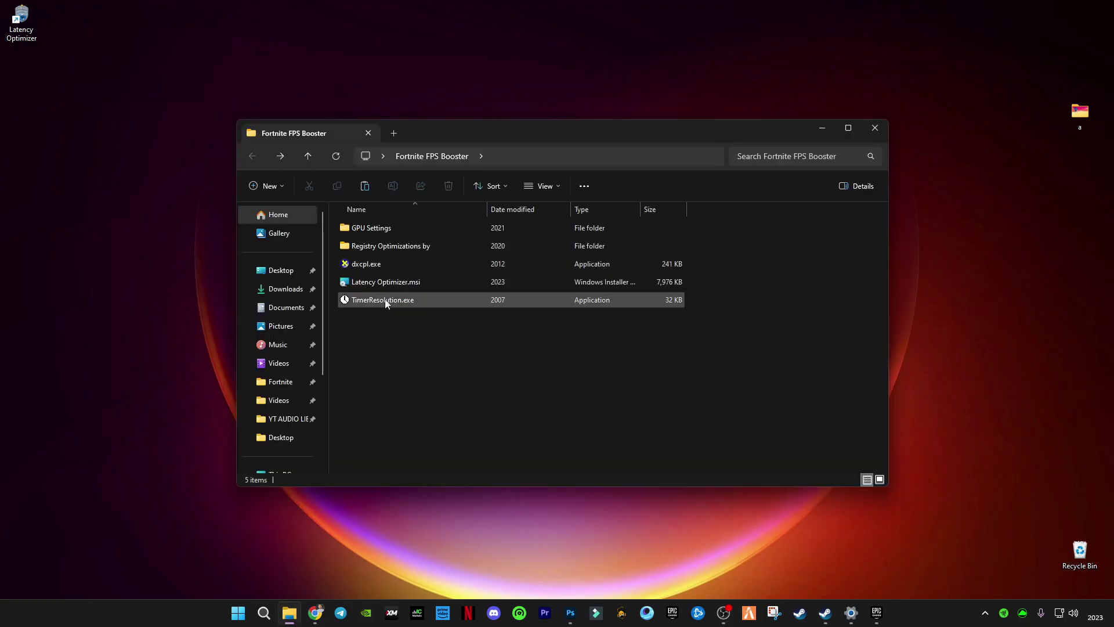
double_click(361, 303)
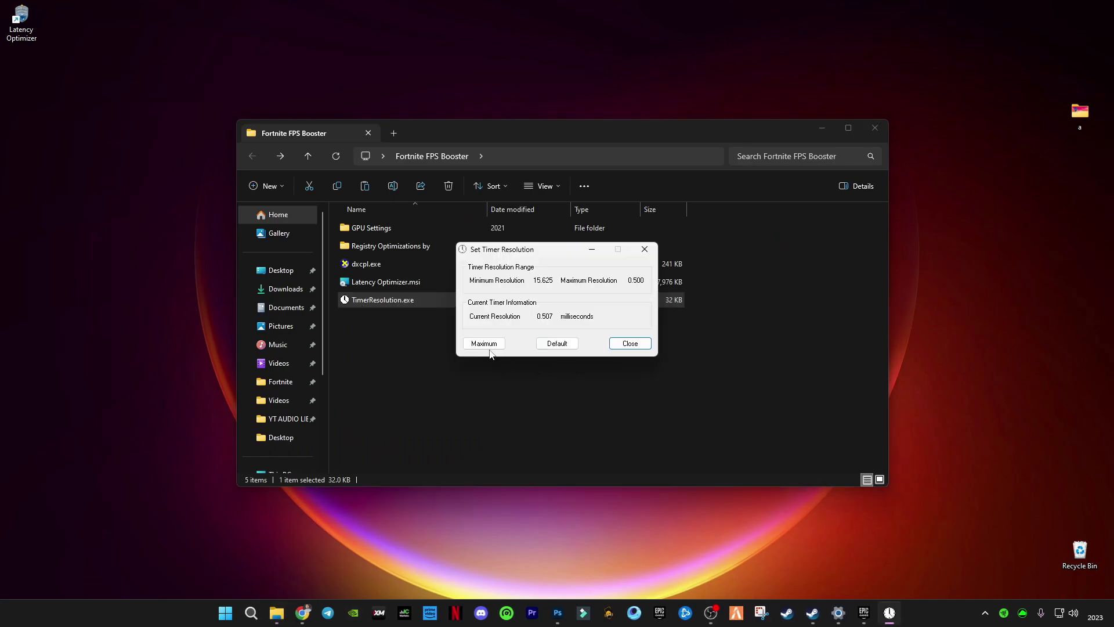
left_click(484, 343)
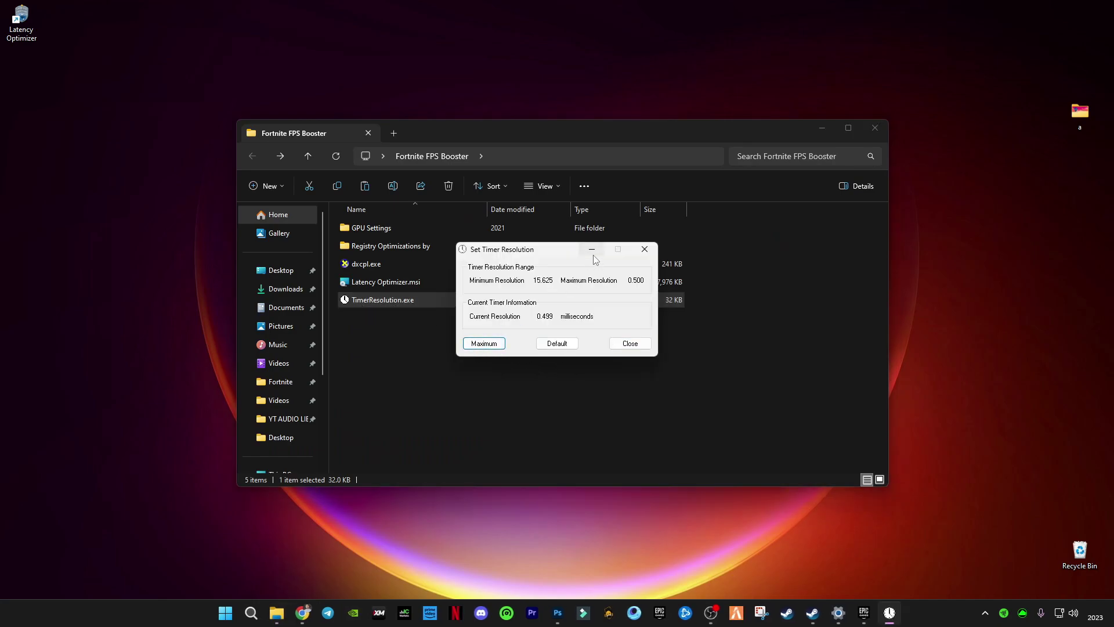
left_click(497, 346)
left_click(592, 250)
left_click(824, 128)
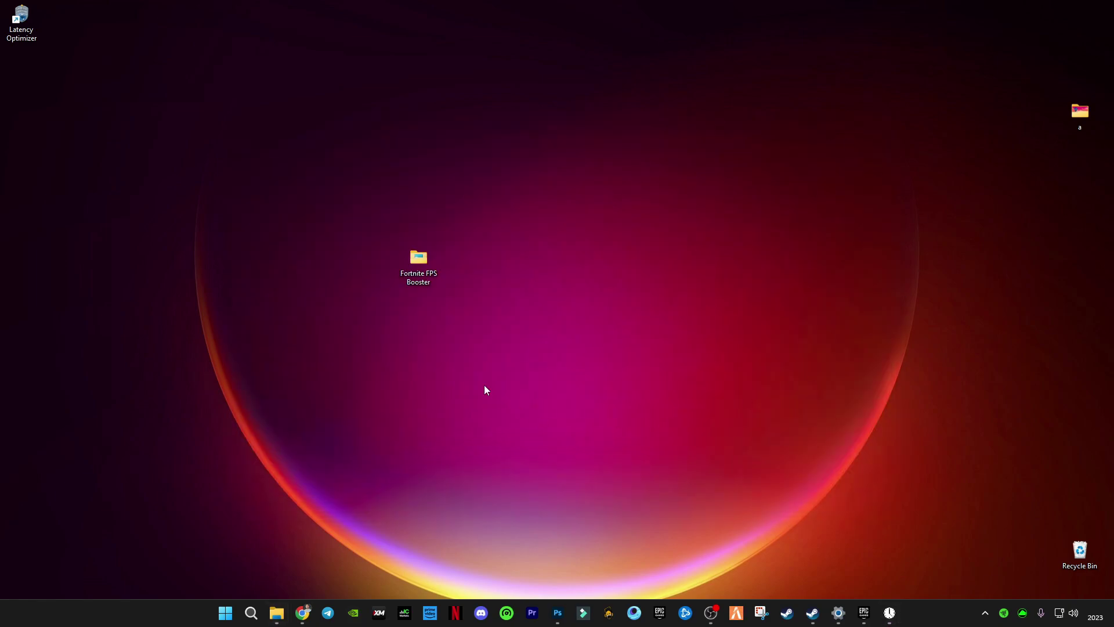
Open the Windows Graphics settings and check how to browse for a desktop app, cancelling without adding one
left_click(225, 613)
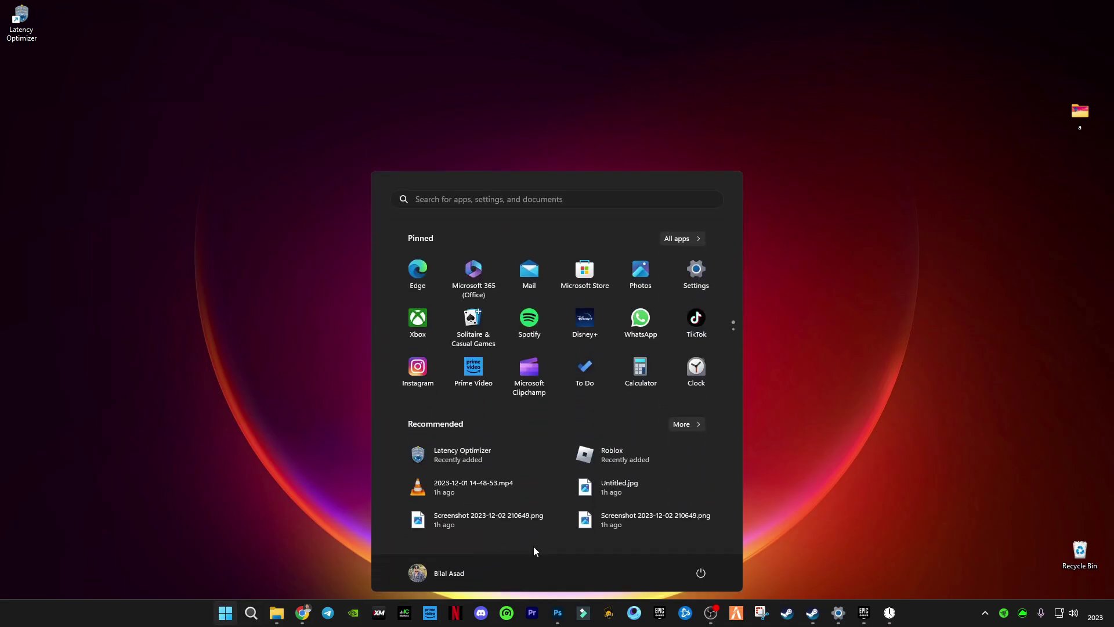
type("gra")
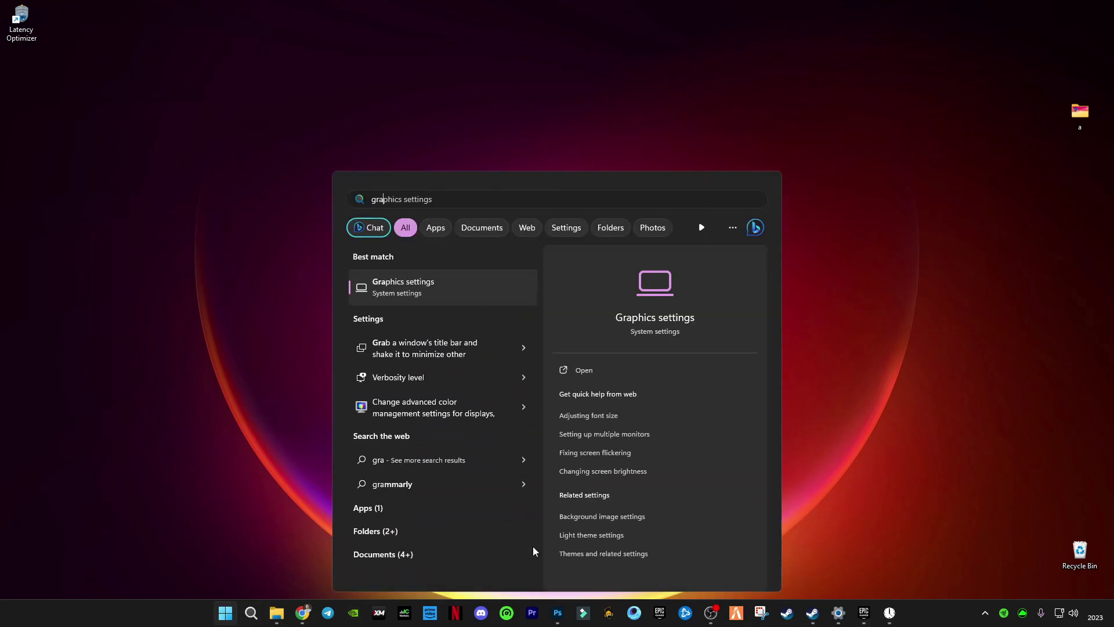
key("Return")
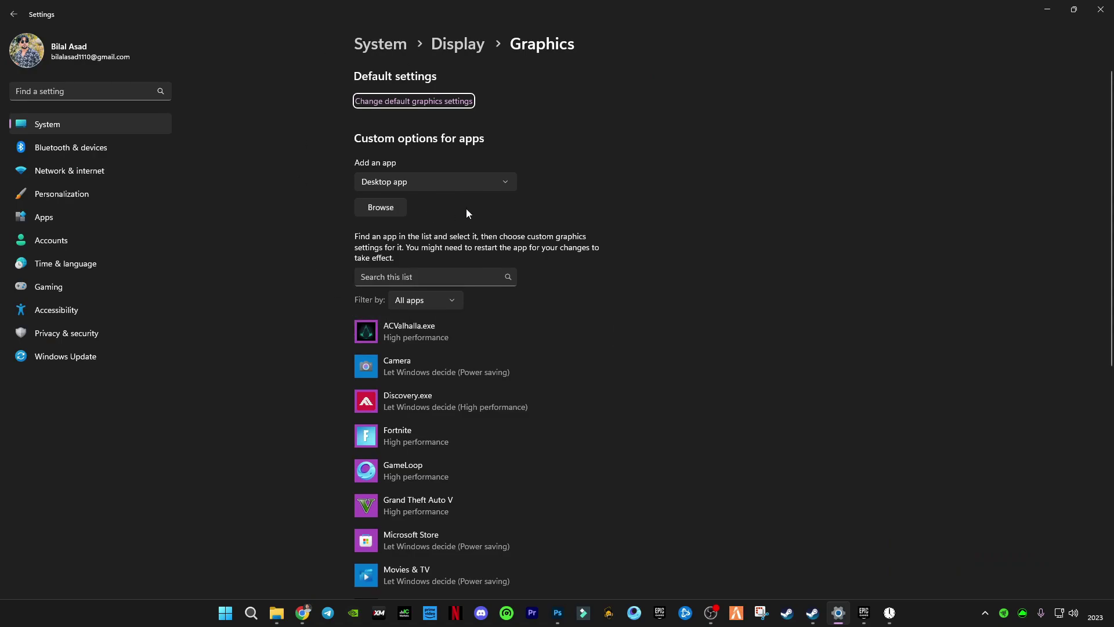
scroll(441, 386, "down", 2)
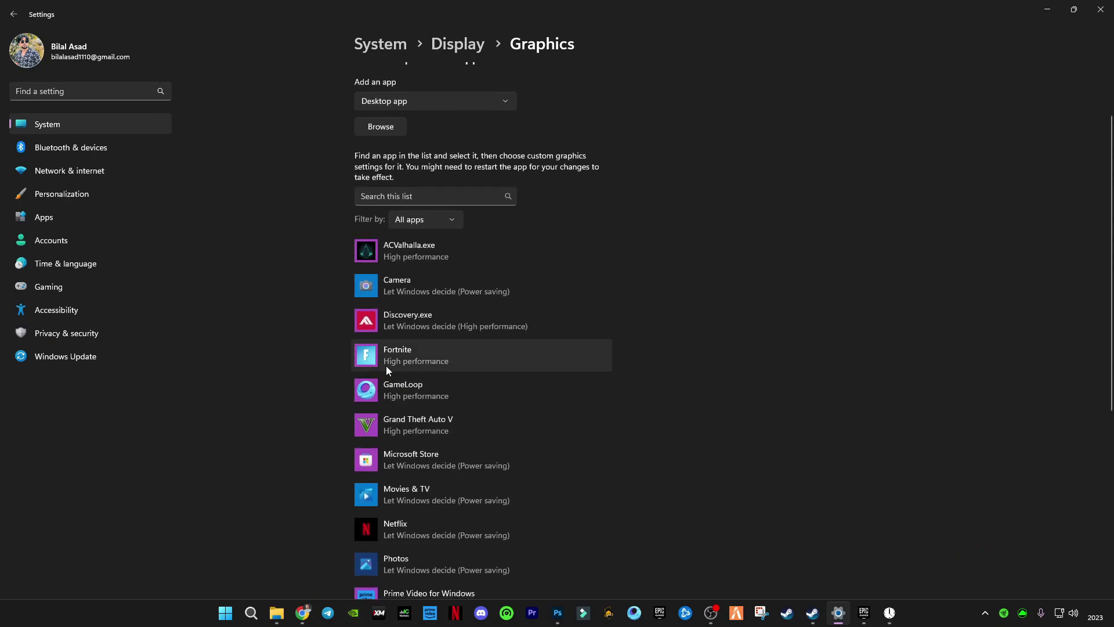
scroll(404, 249, "up", 2)
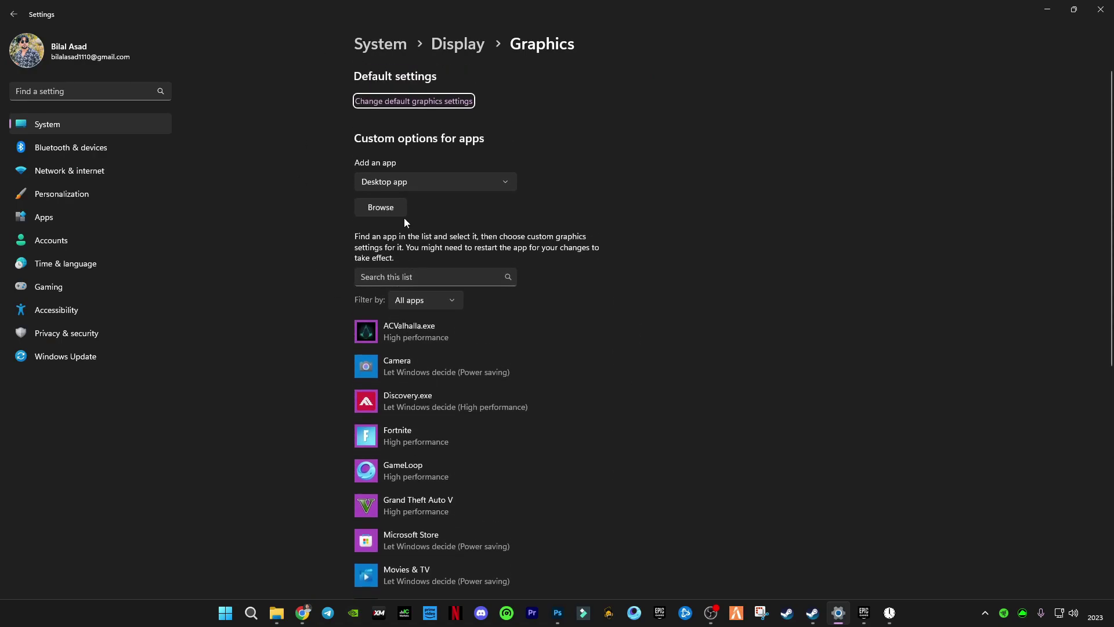
left_click(380, 207)
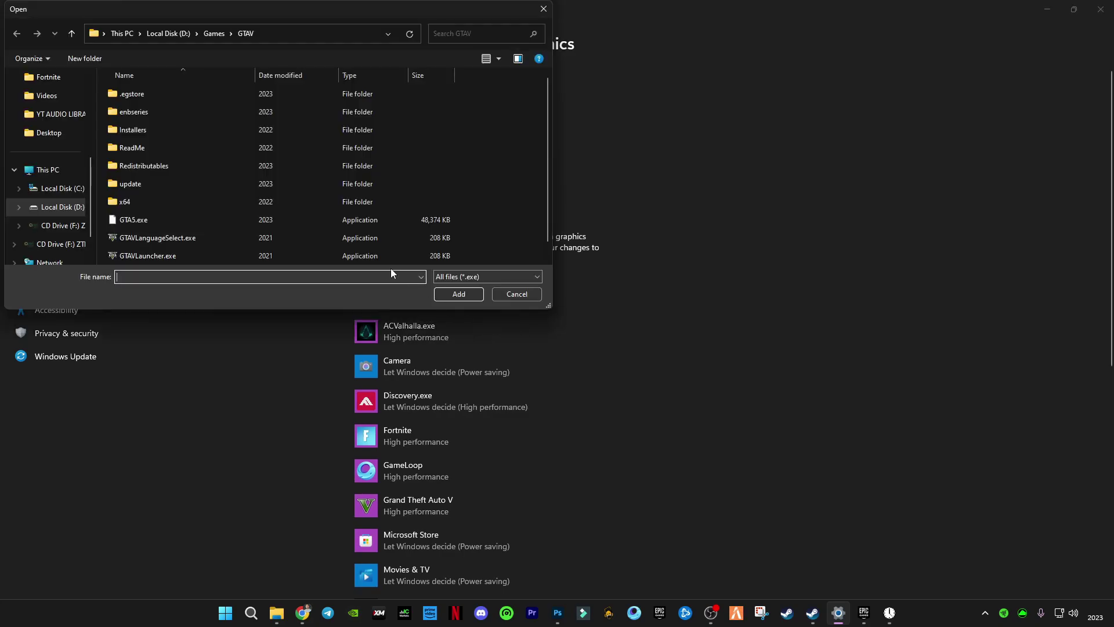
left_click(517, 295)
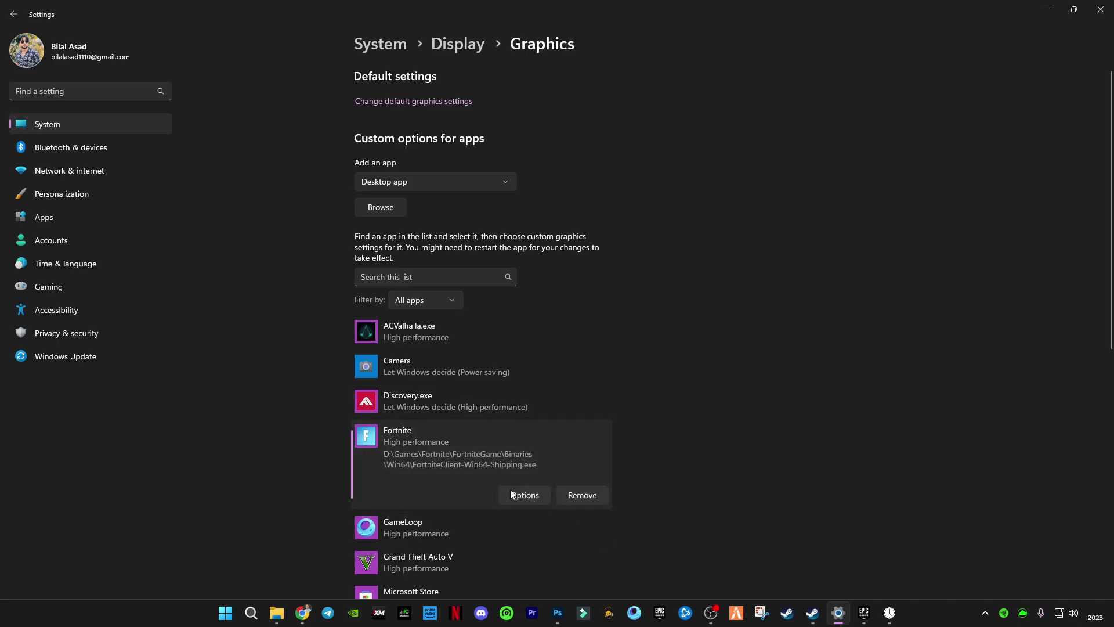
Save Fortnite's graphics preference as High performance, close Settings and refresh the desktop
left_click(528, 496)
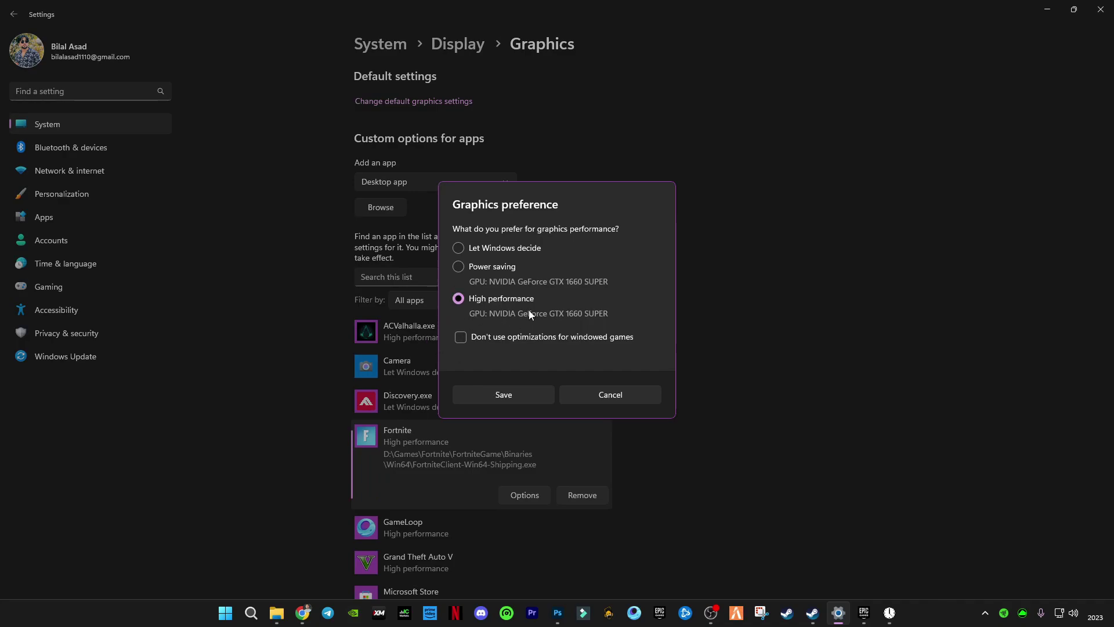
left_click(514, 393)
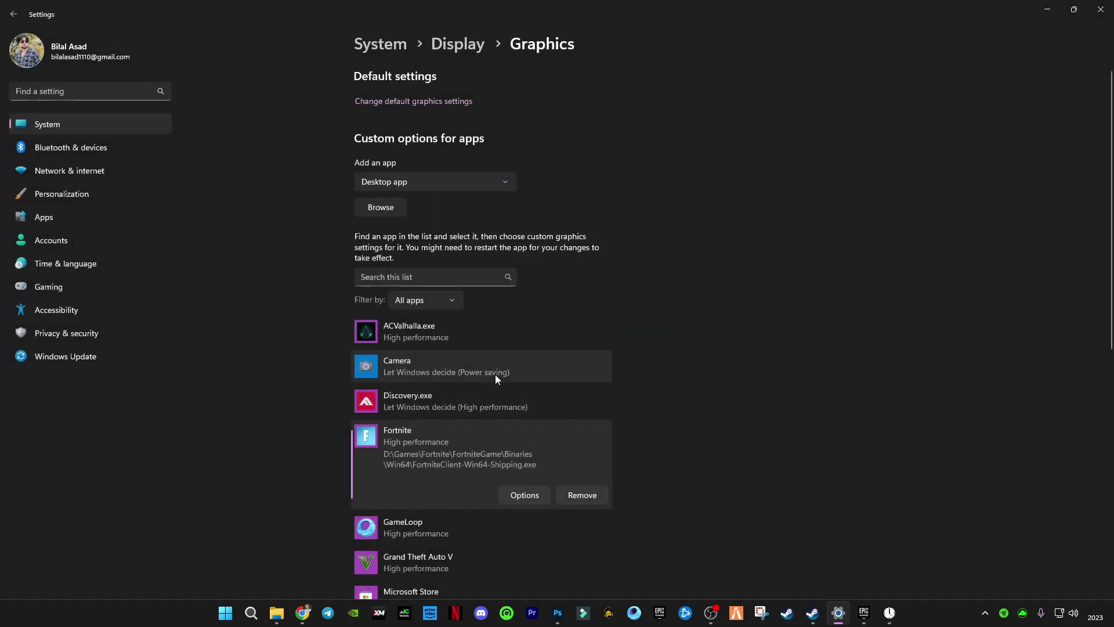
left_click(1102, 7)
right_click(691, 119)
left_click(726, 194)
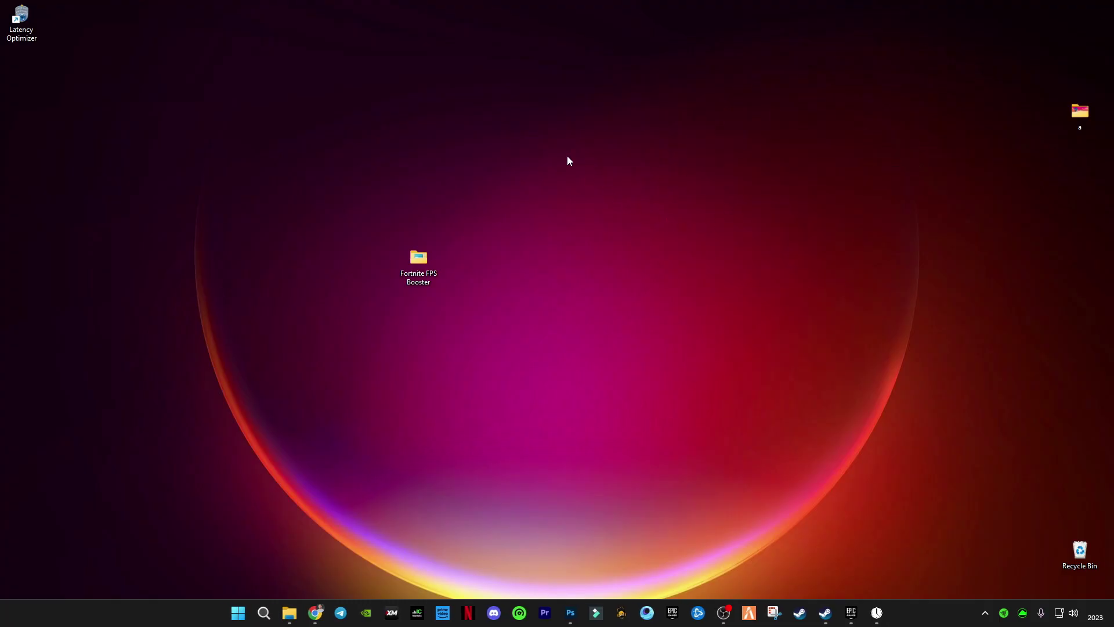
Open the NVIDIA Control Panel from the desktop and go to the per-program settings under Manage 3D Settings
right_click(568, 161)
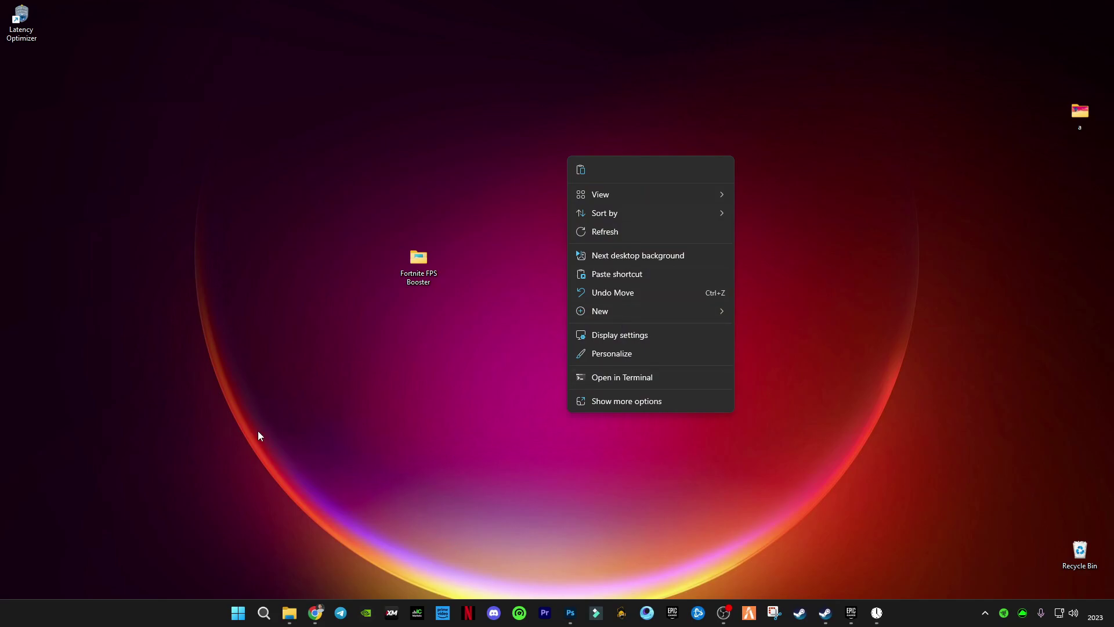
left_click(603, 404)
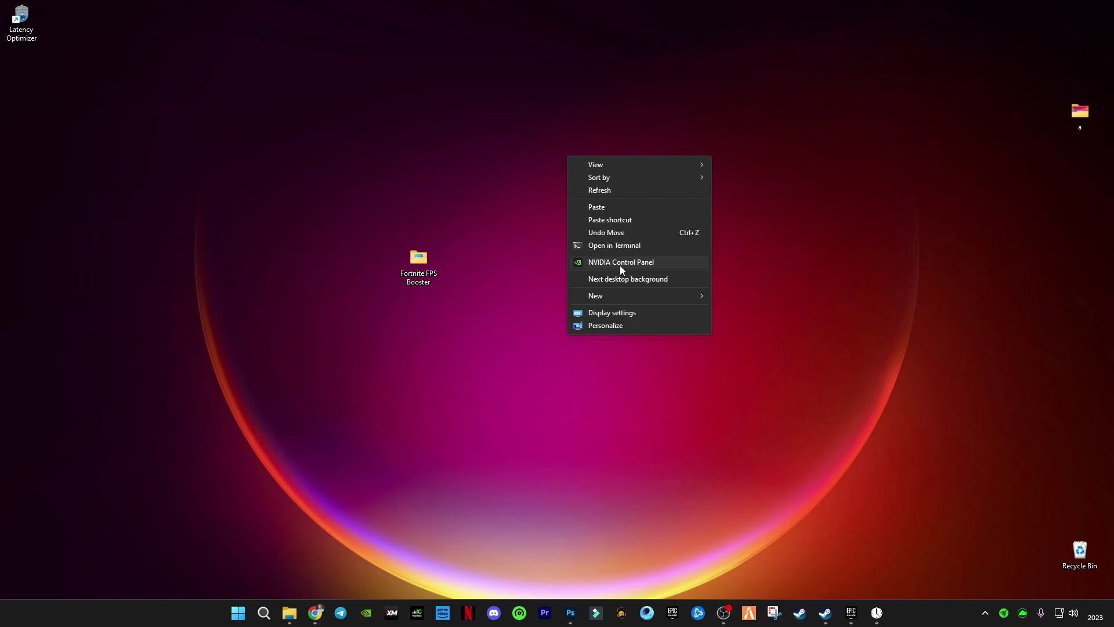
left_click(620, 264)
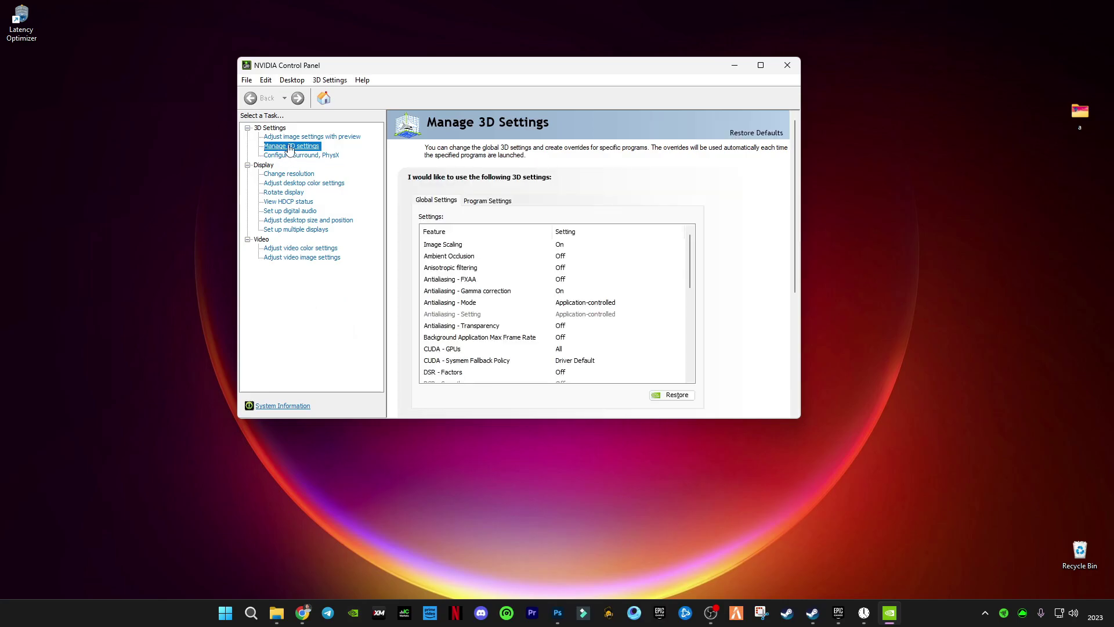
left_click(491, 203)
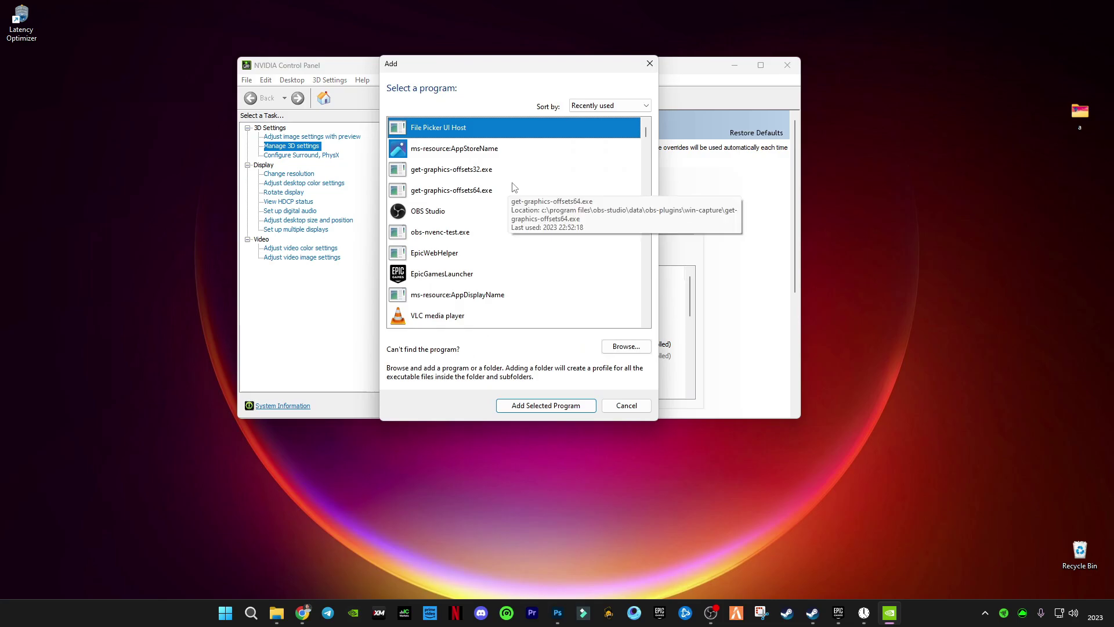
Add Fortnite as the program to customize and look through its 3D settings
scroll(513, 238, "down", 6)
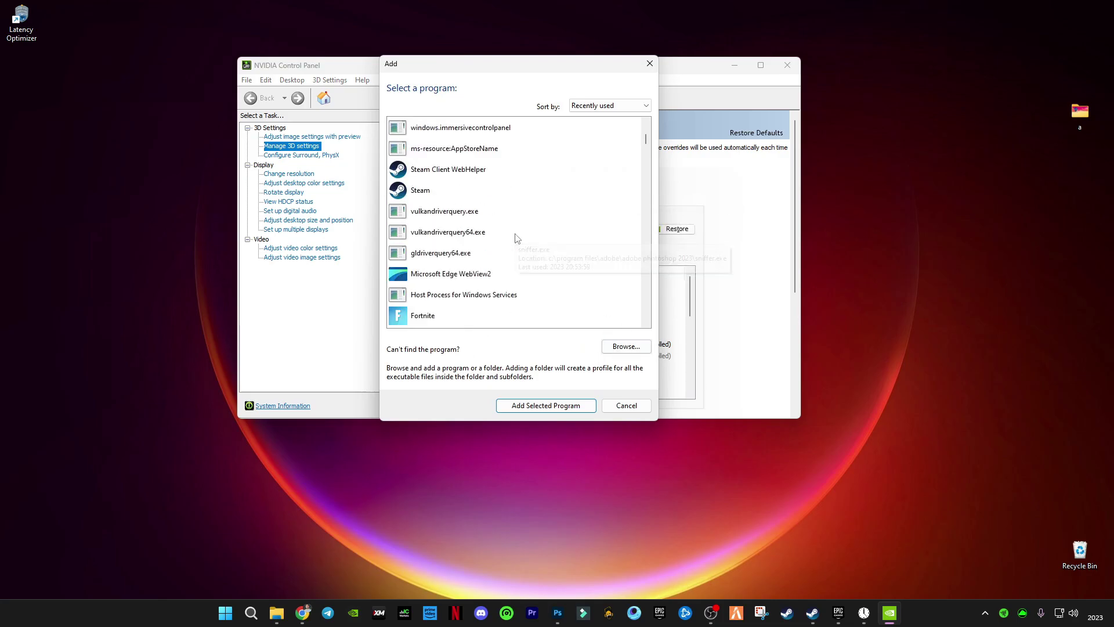
left_click(440, 318)
scroll(457, 276, "down", 2)
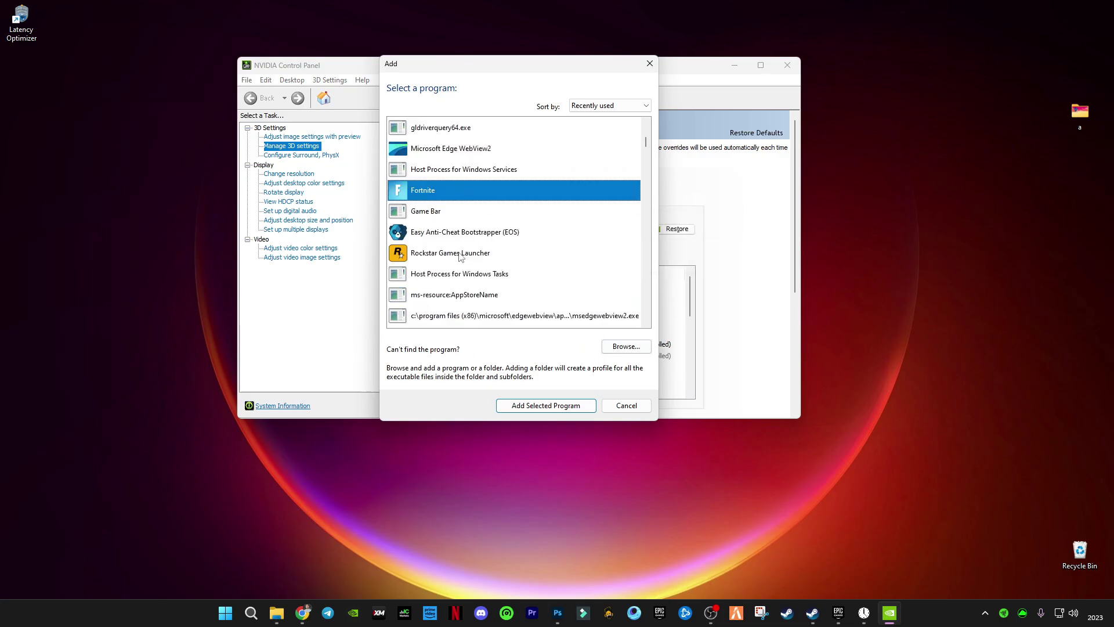
left_click(540, 407)
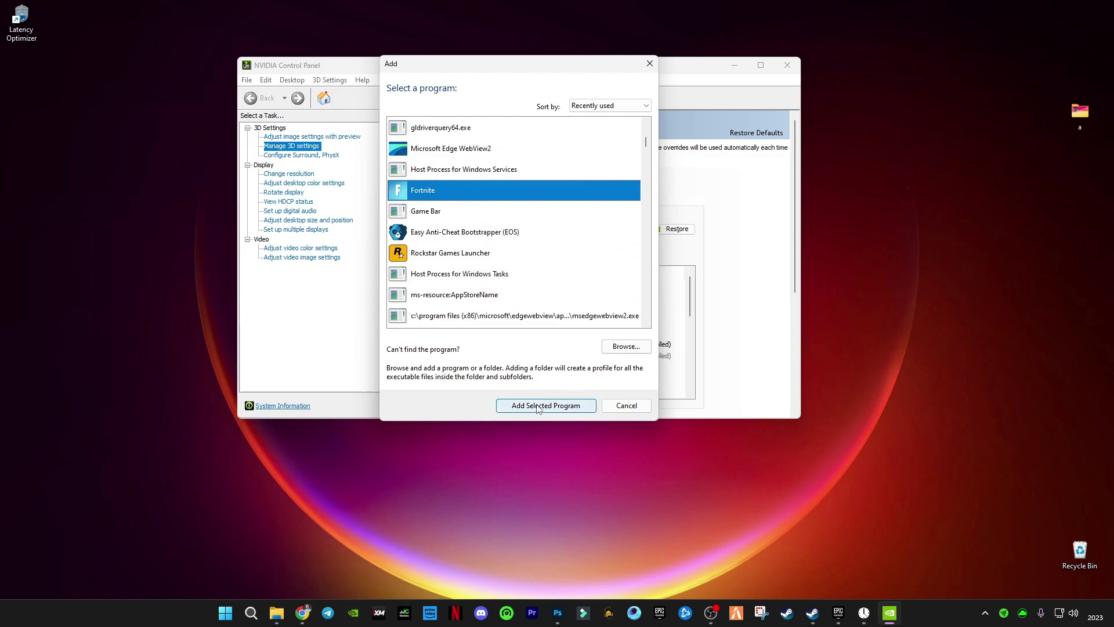
scroll(503, 284, "down", 2)
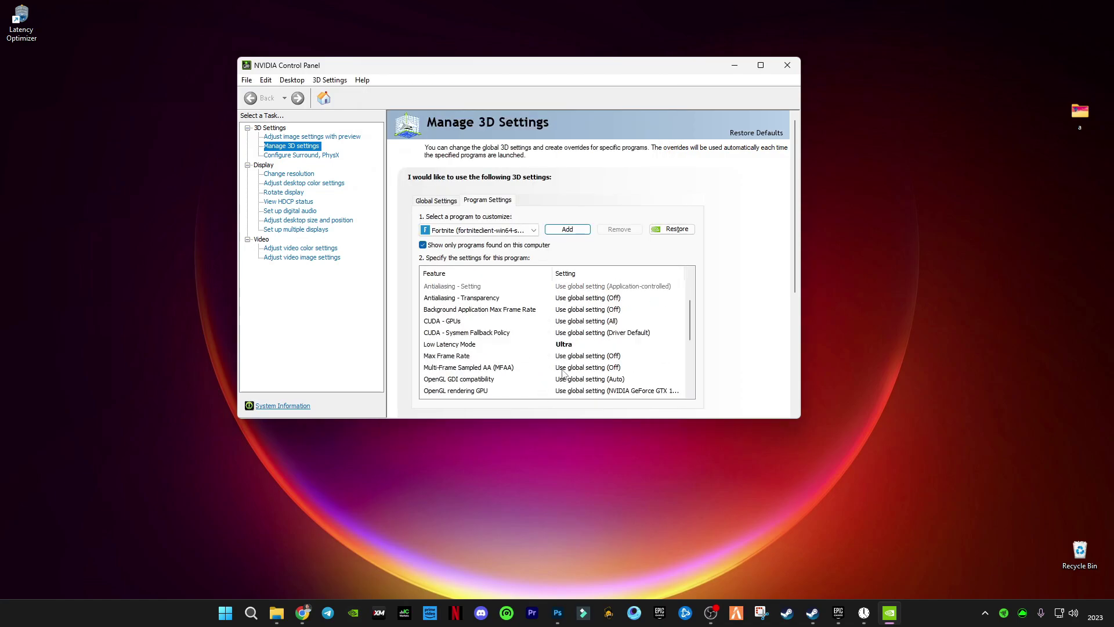
Set Low Latency Mode to Ultra in Fortnite's program settings
left_click(455, 347)
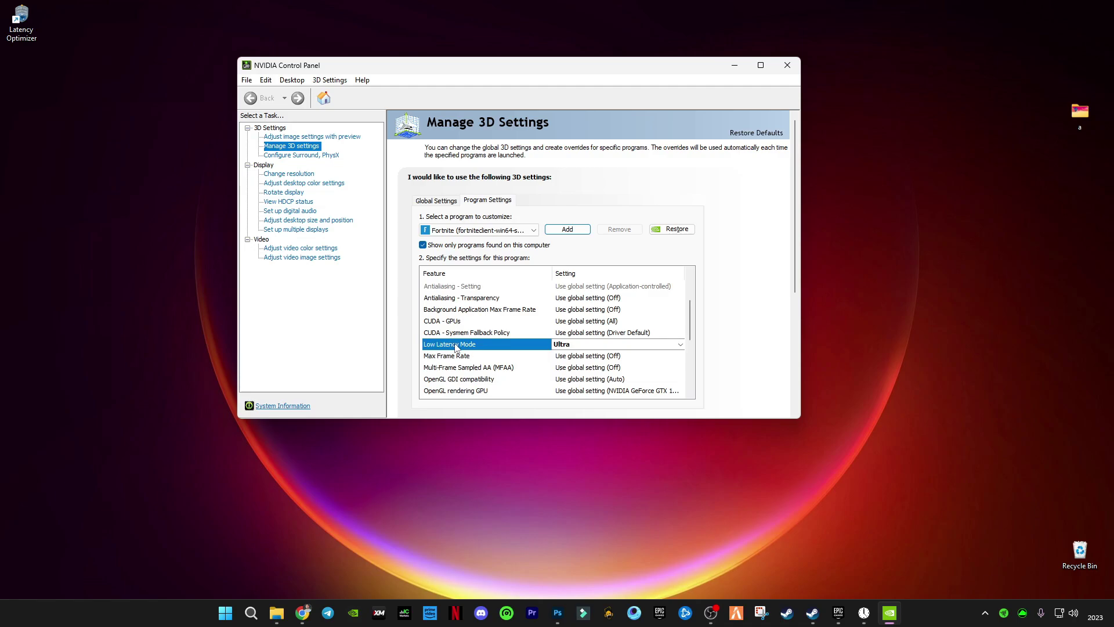
left_click(560, 345)
left_click(588, 384)
left_click(618, 344)
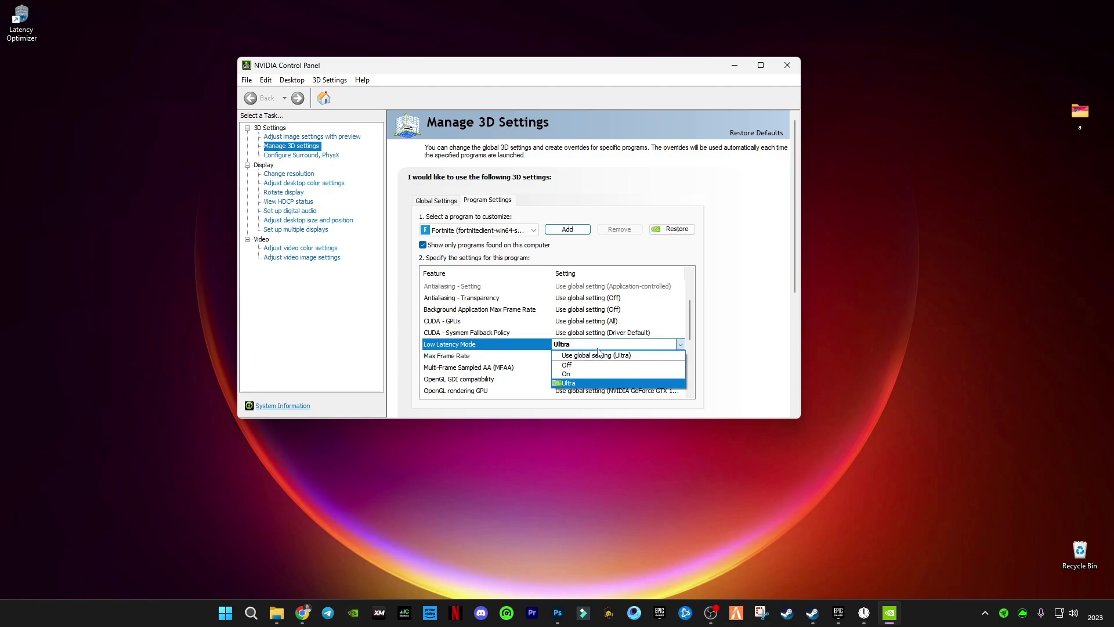
left_click(588, 383)
scroll(479, 358, "down", 1)
scroll(479, 357, "down", 3)
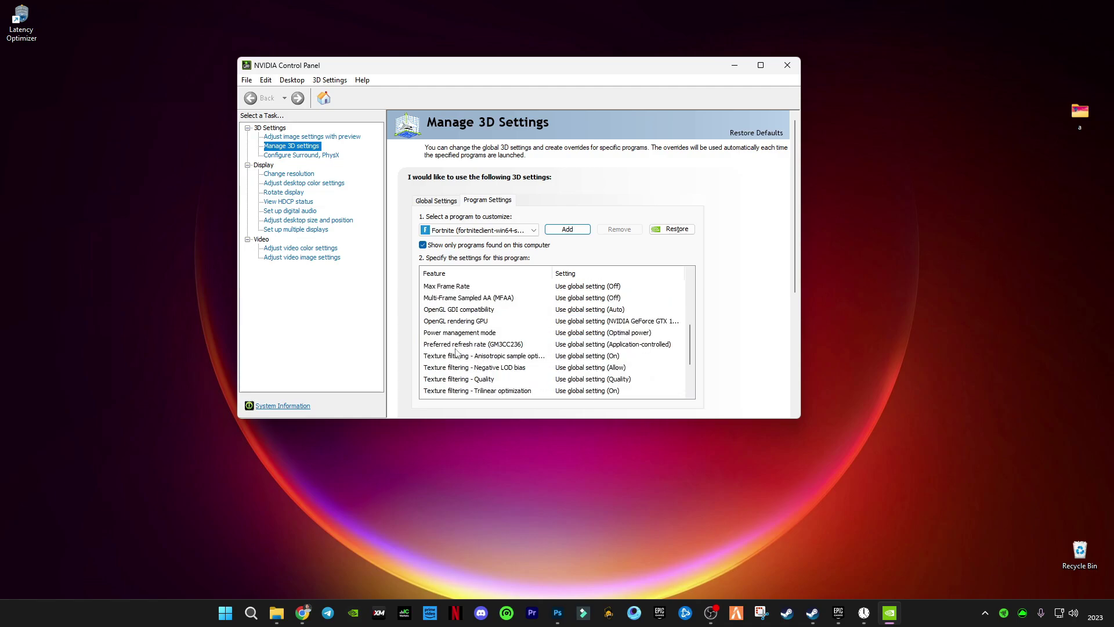
scroll(461, 363, "up", 3)
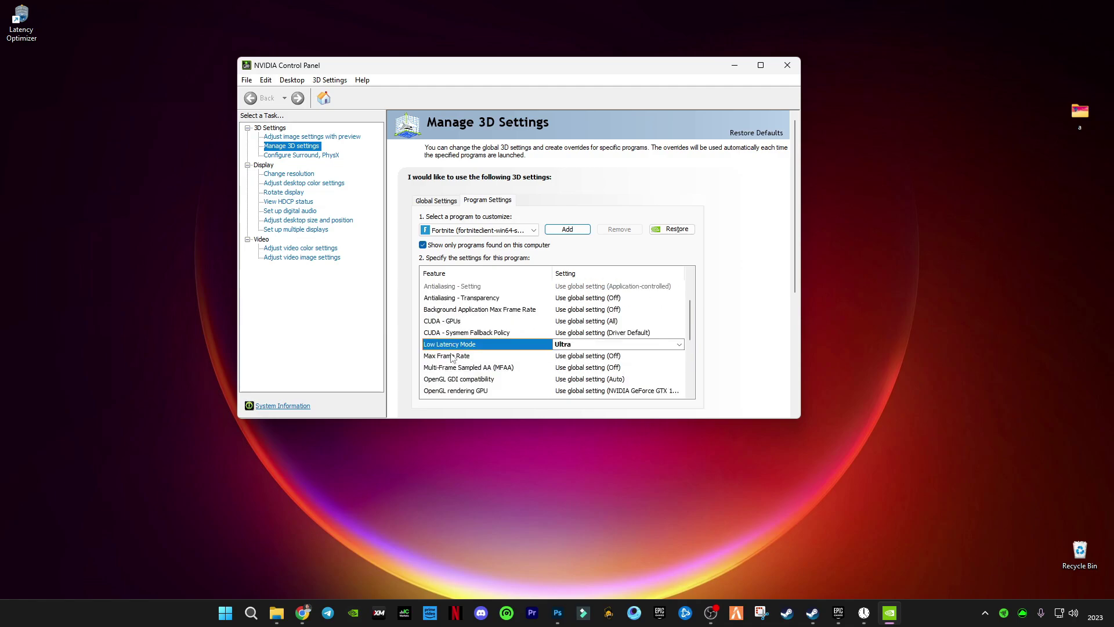
Turn Max Frame Rate Off for Fortnite
left_click(453, 356)
left_click(575, 357)
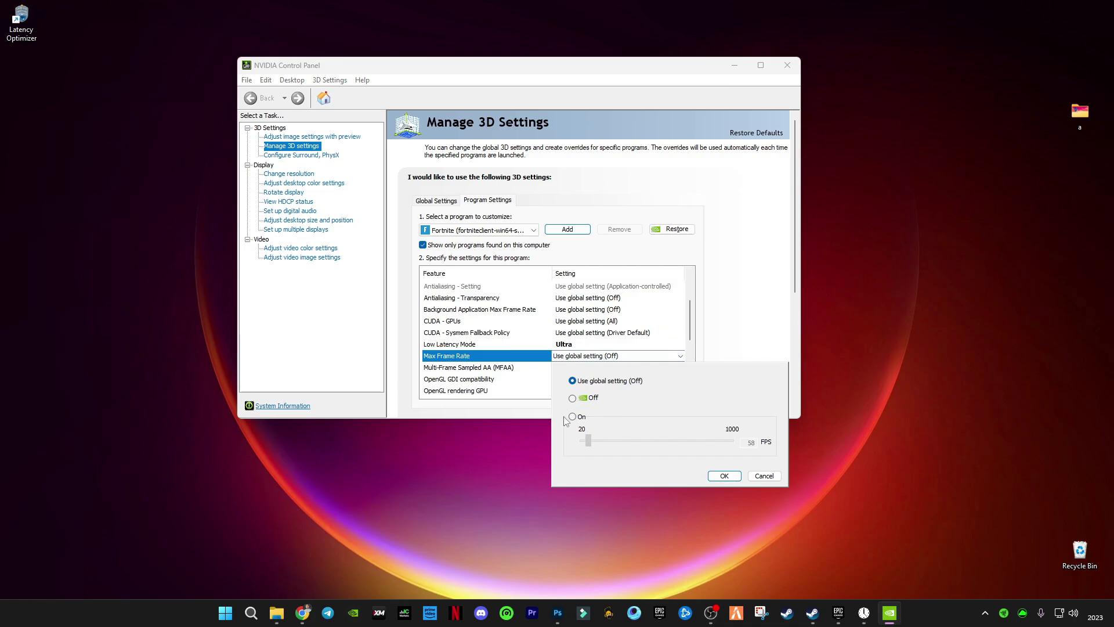
left_click(573, 399)
left_click(725, 476)
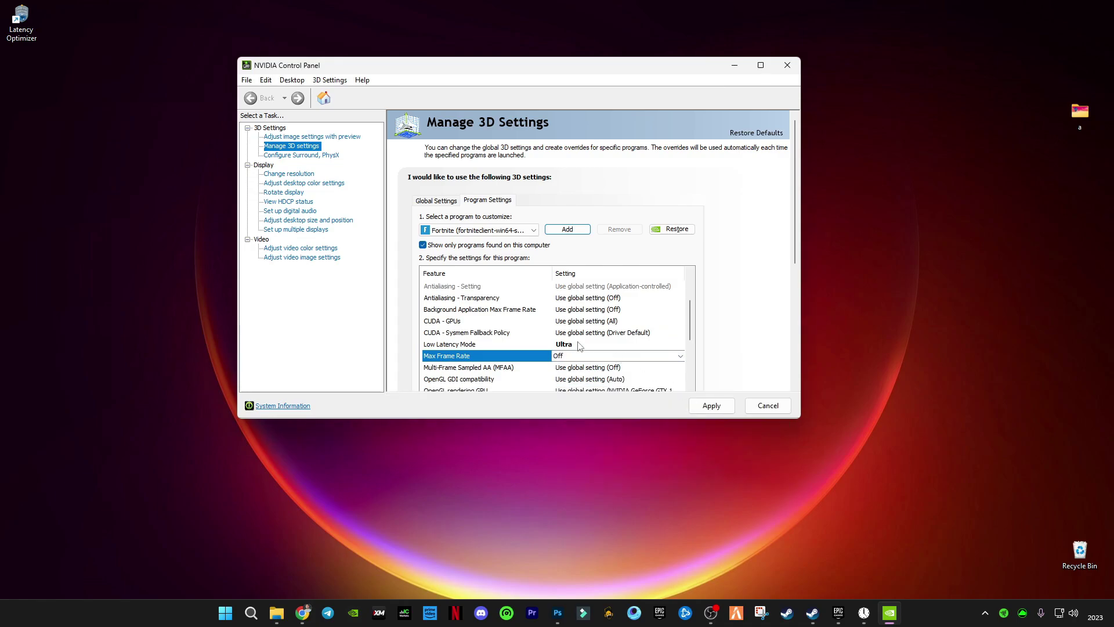
Try a custom Max Frame Rate limit for Fortnite and return the setting to Off
left_click(626, 345)
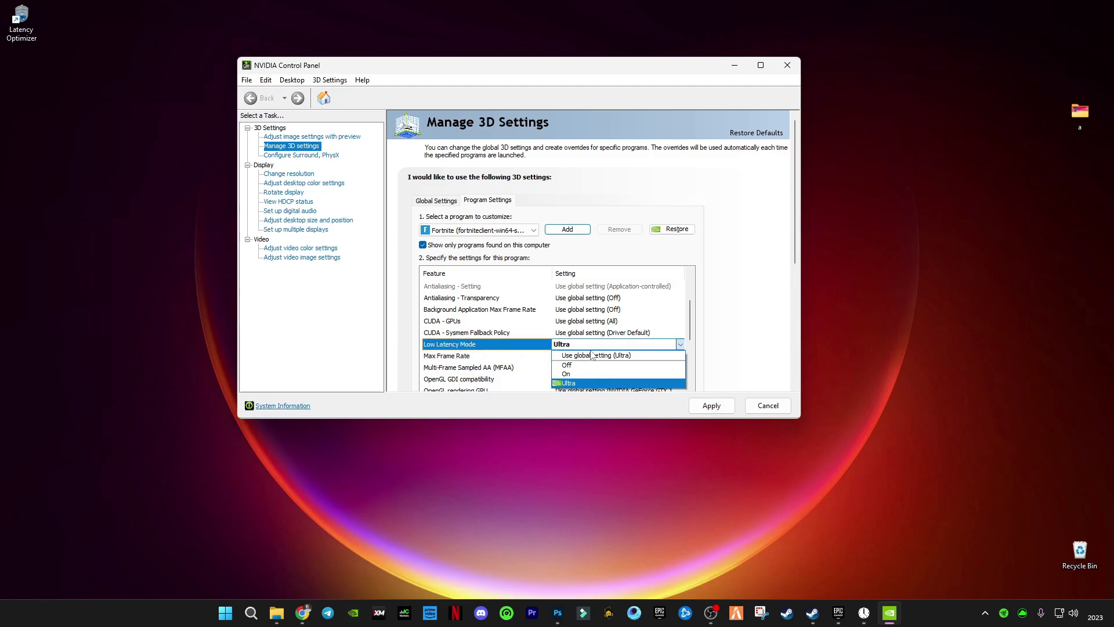
left_click(474, 362)
left_click(567, 358)
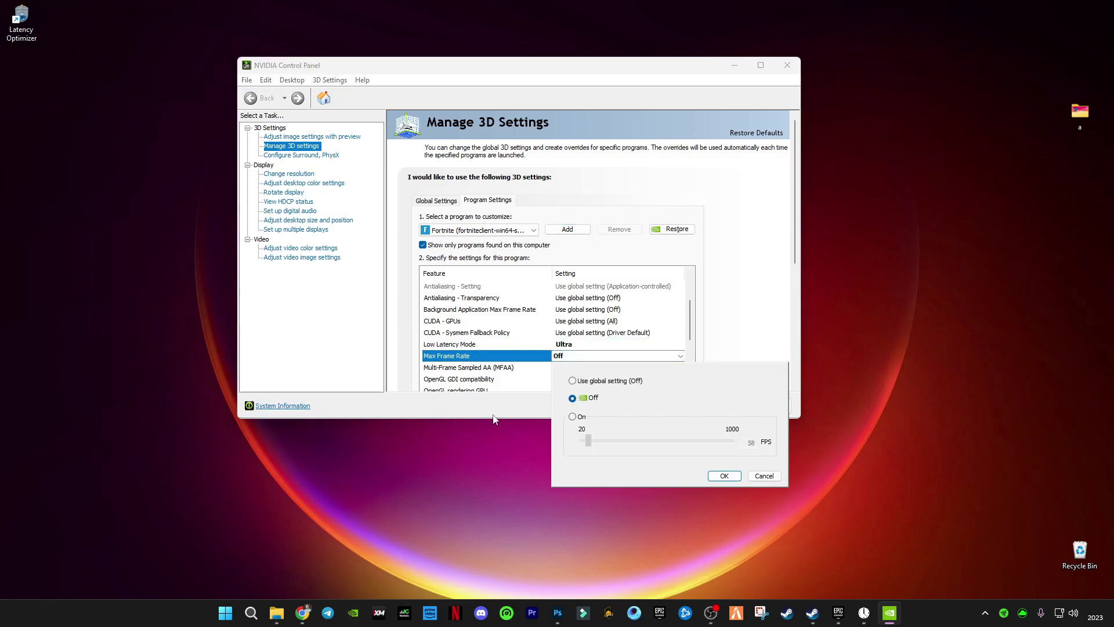
left_click(573, 417)
left_click(649, 442)
left_click(649, 442)
left_click(648, 442)
left_click(674, 443)
left_click(572, 399)
left_click(725, 475)
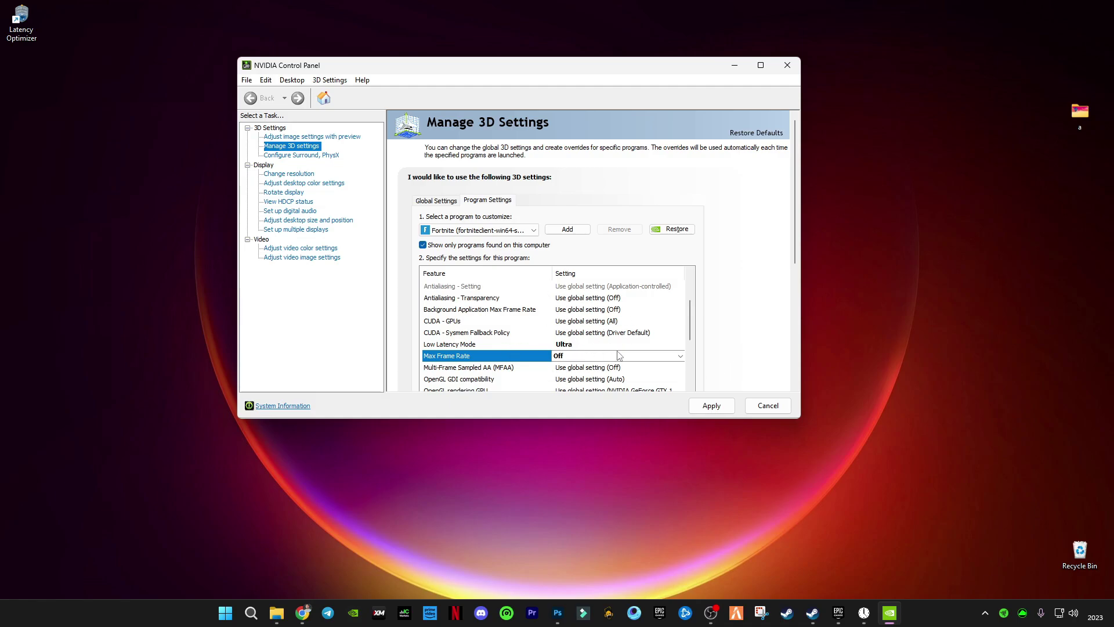
Apply Fortnite's 3D settings and minimize the NVIDIA Control Panel to return to the desktop
left_click(715, 407)
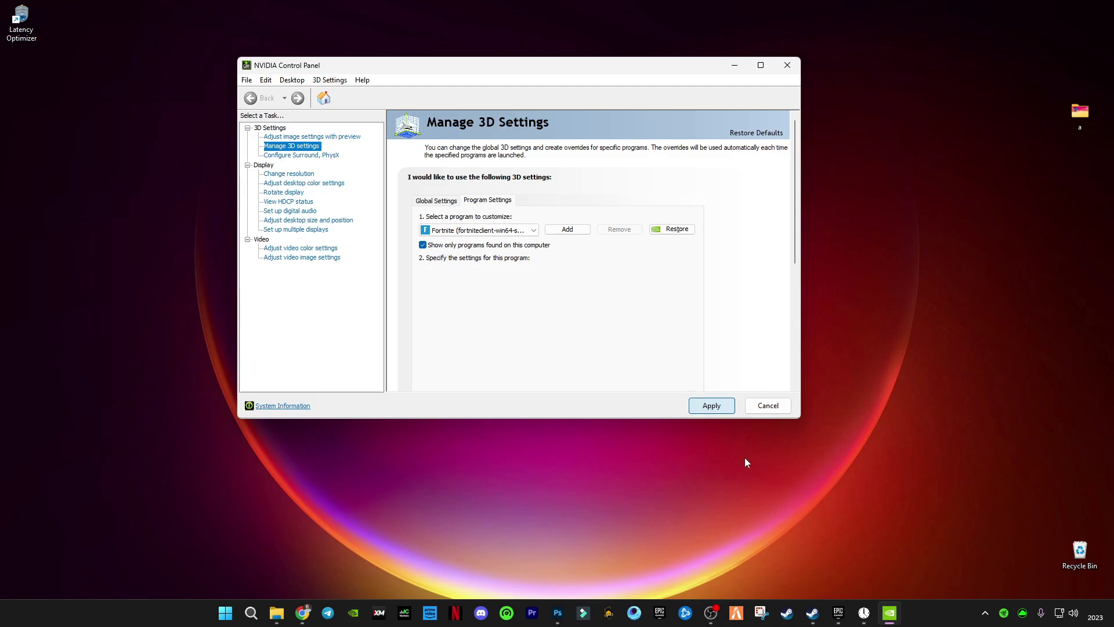
left_click(734, 65)
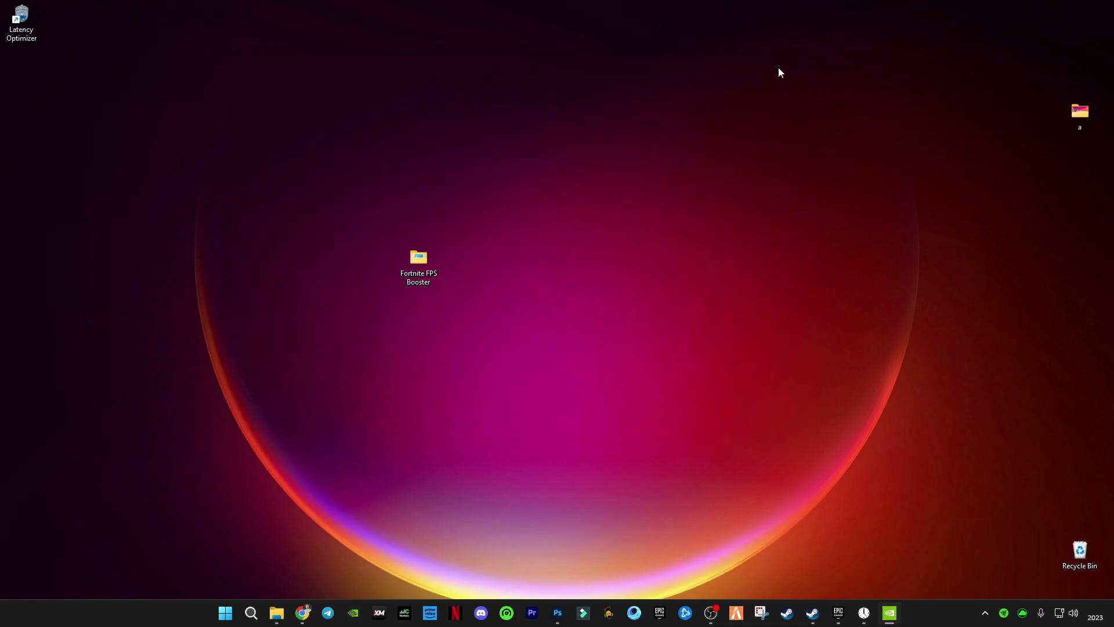
right_click(658, 225)
left_click(712, 298)
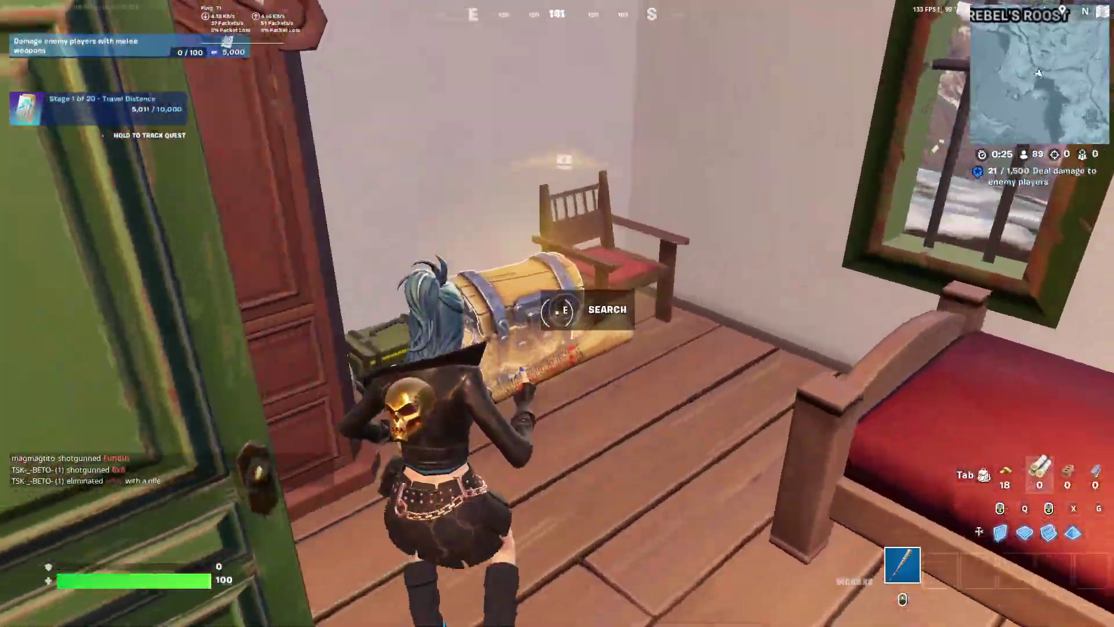
key("e")
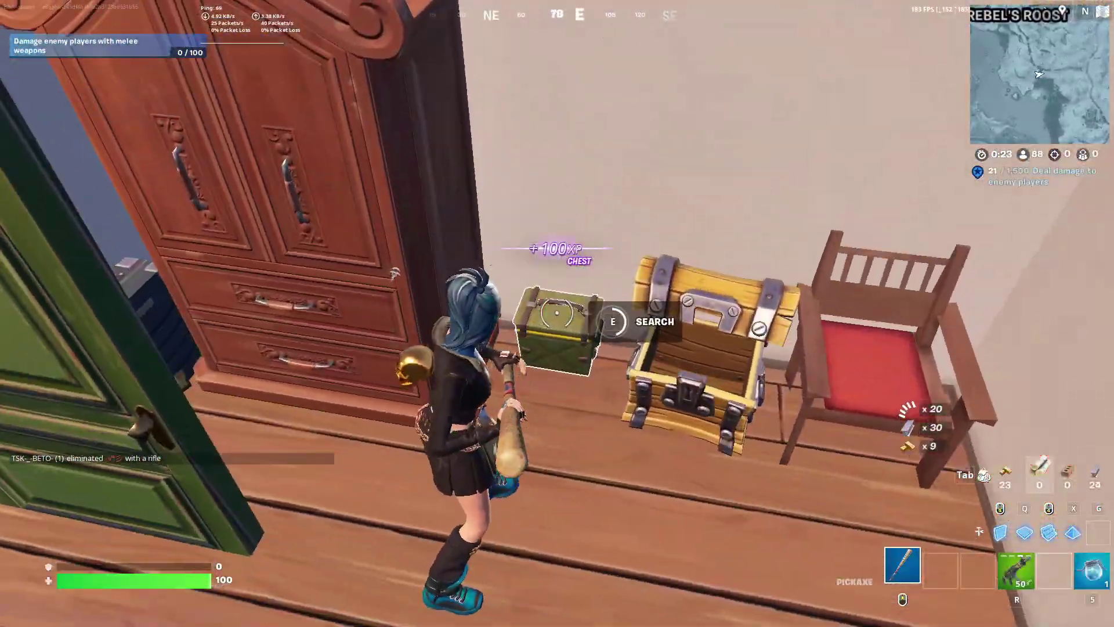
key("e")
key("alt+Tab")
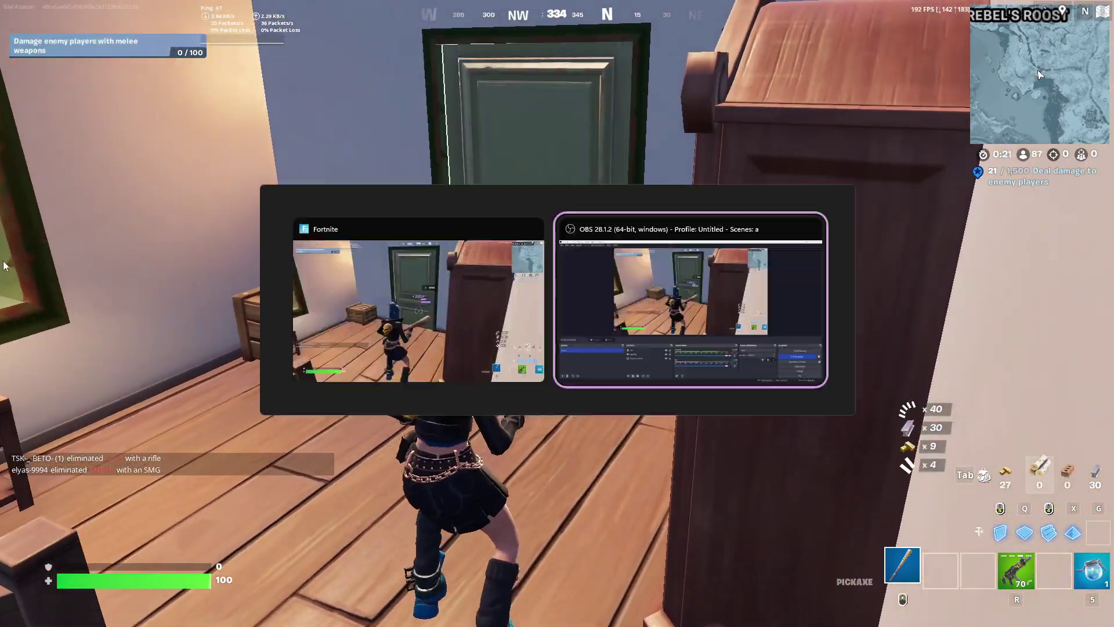
key("alt+Tab")
left_click(556, 313)
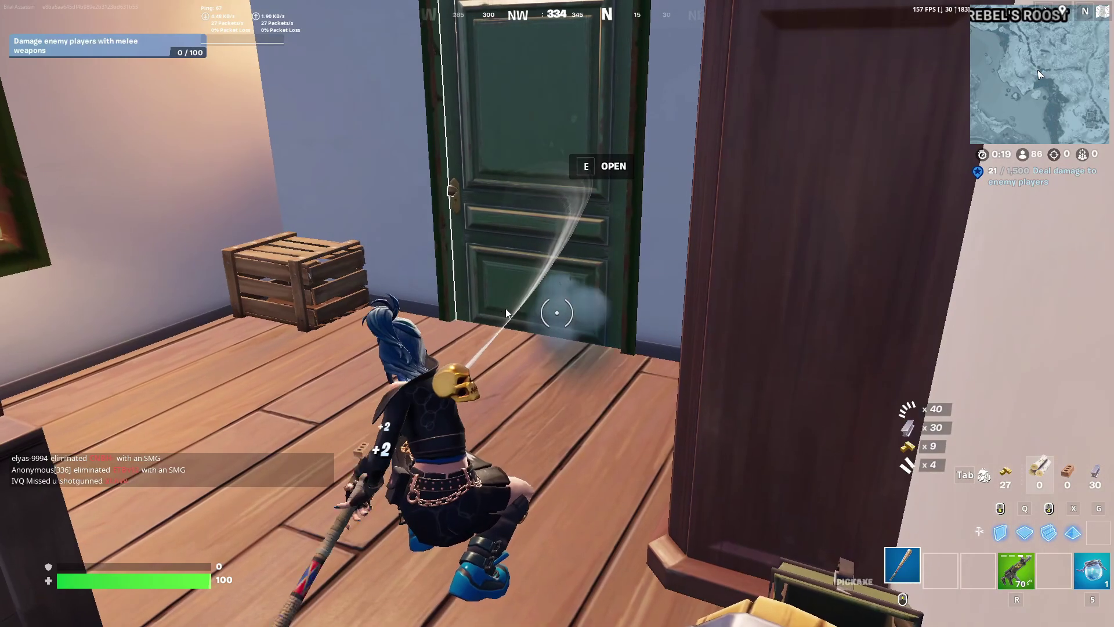
key("alt+Tab")
key("alt+Tab")
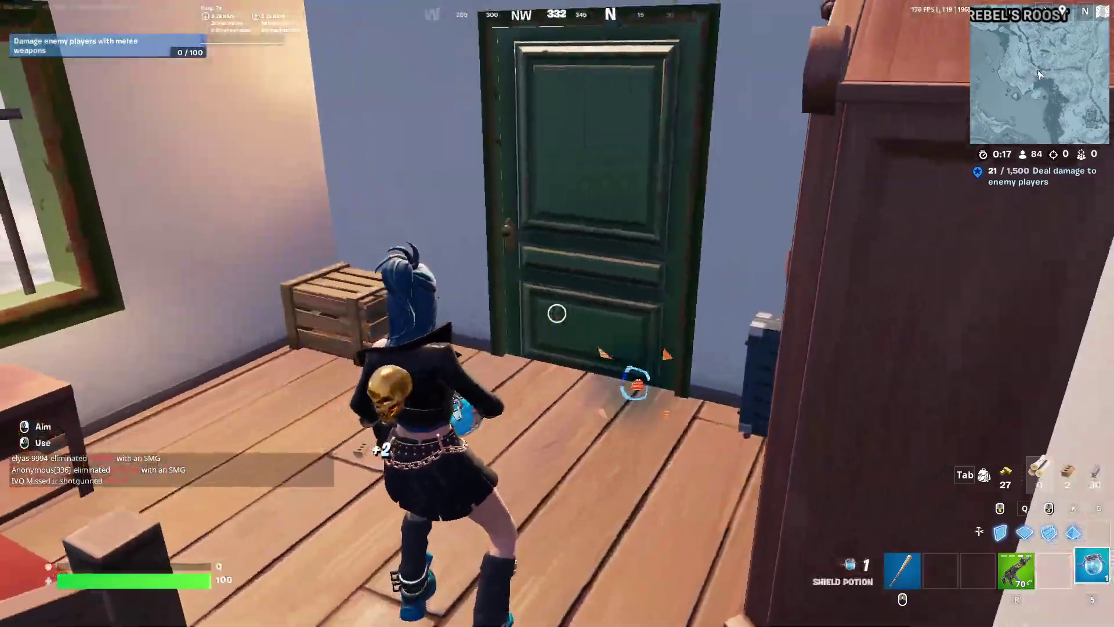
key("e")
key("5")
left_click(557, 313)
key("w")
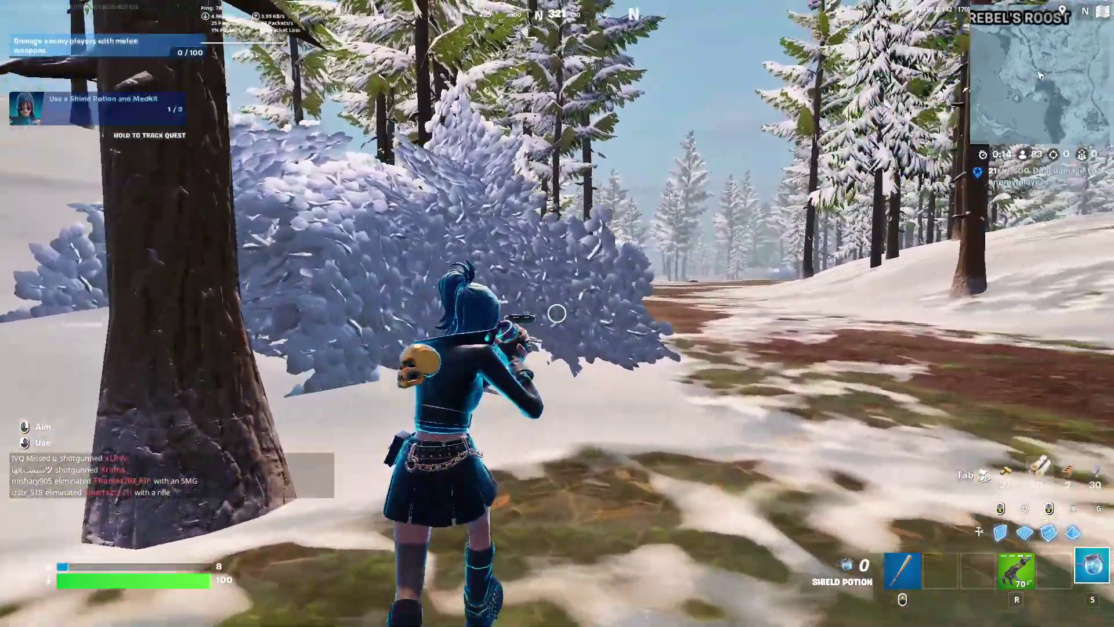
left_click(557, 313)
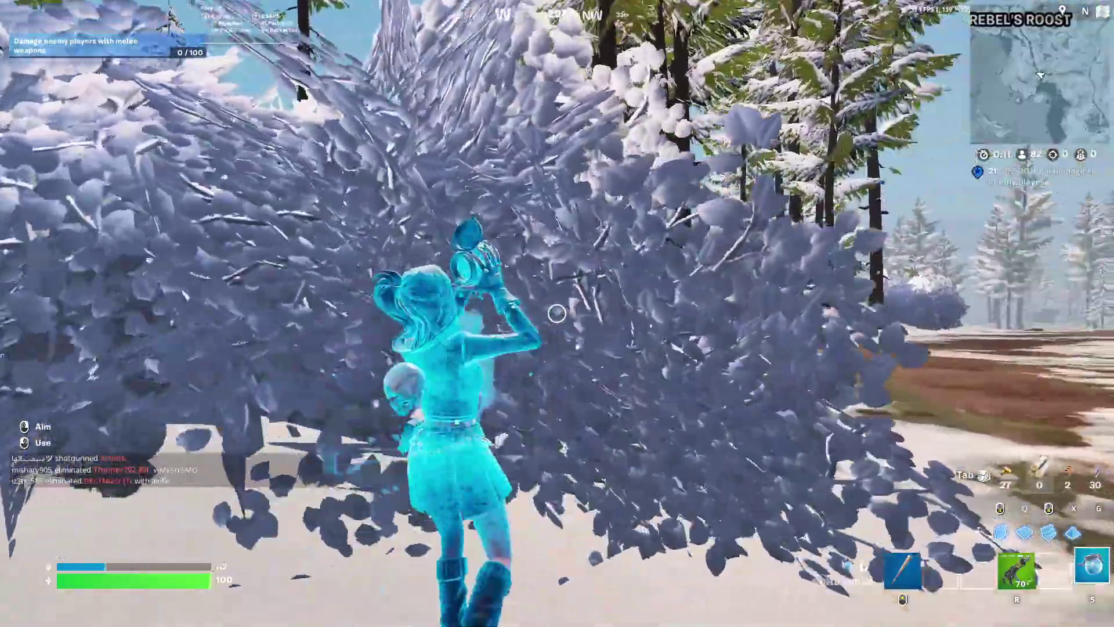
key("w")
key("w")
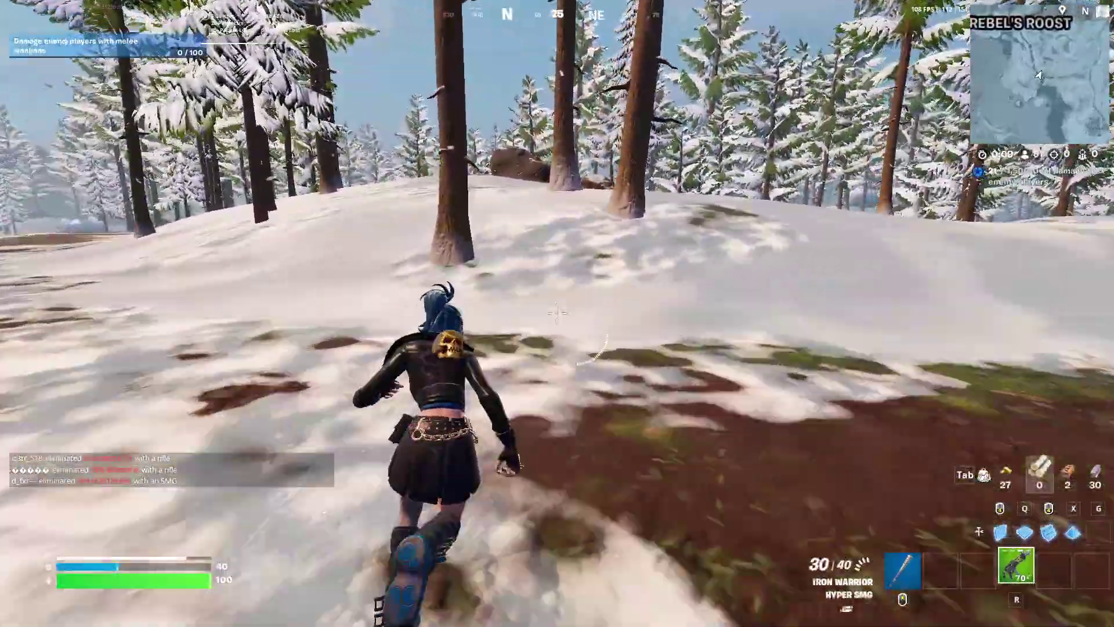
key("w")
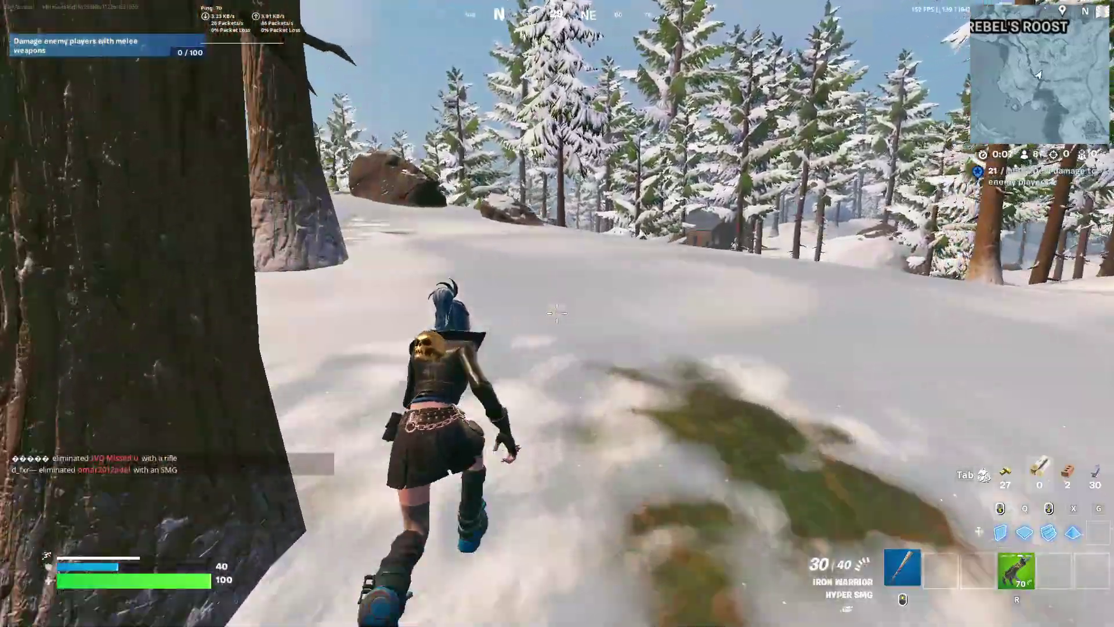
key("1")
left_click(556, 313)
left_click(556, 313)
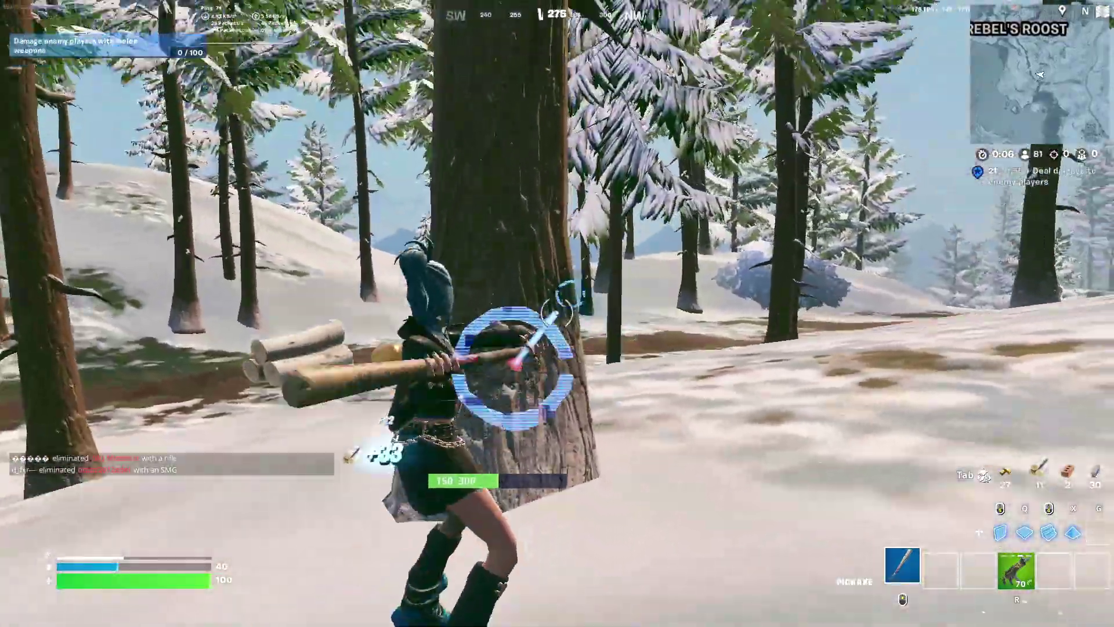
left_click(557, 313)
key("w")
key("w")
middle_click(557, 313)
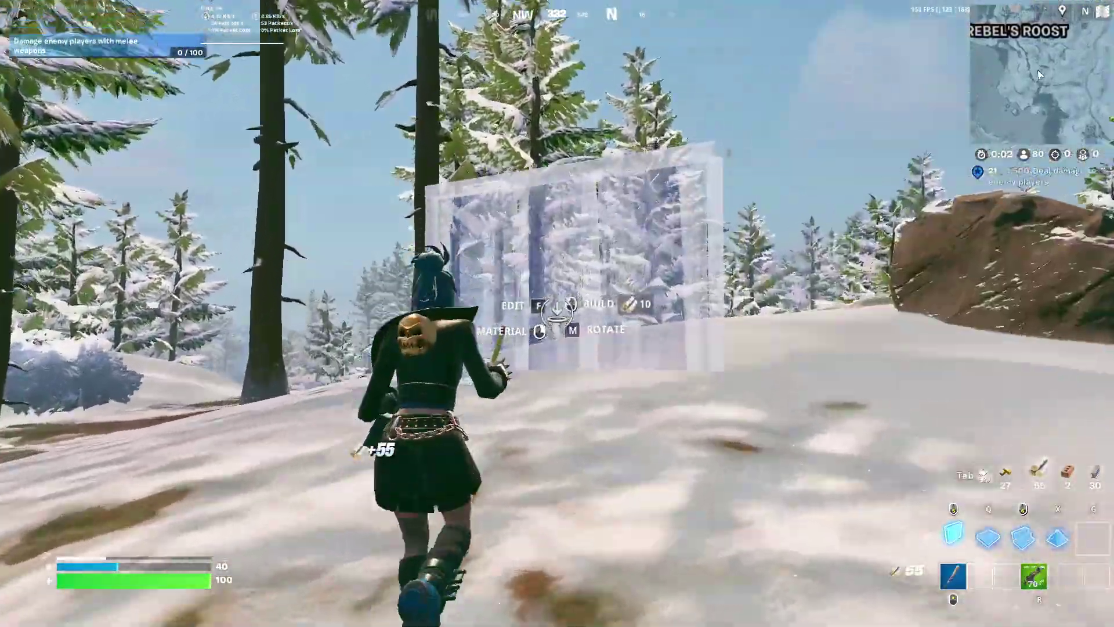